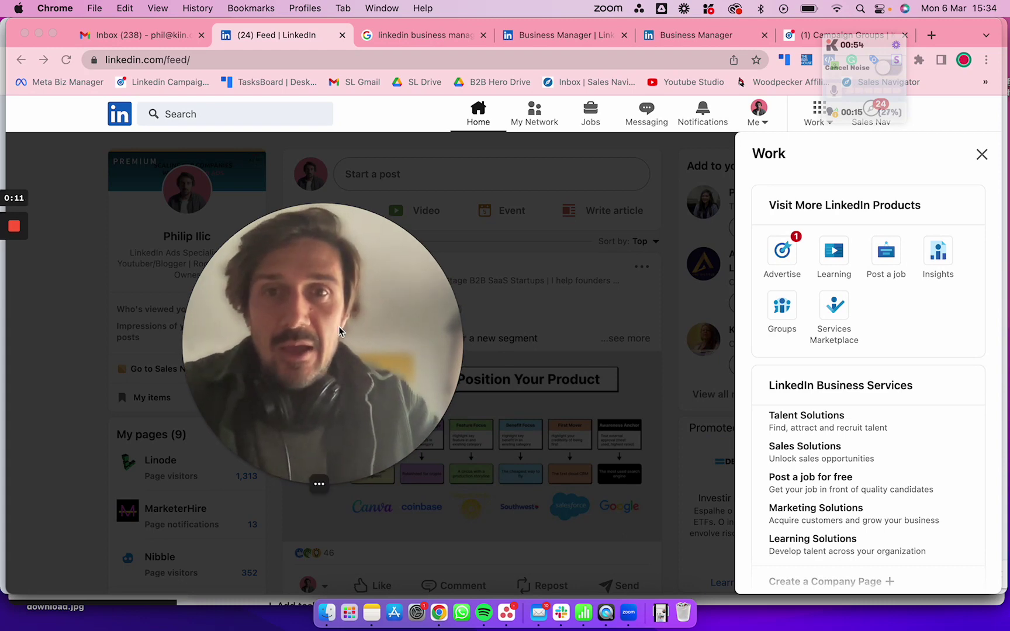
# View the KIIN Main Account's four campaign groups in Campaign Manager, then return to the Google results
pyautogui.moveTo(340, 332); pyautogui.dragTo(284, 339)
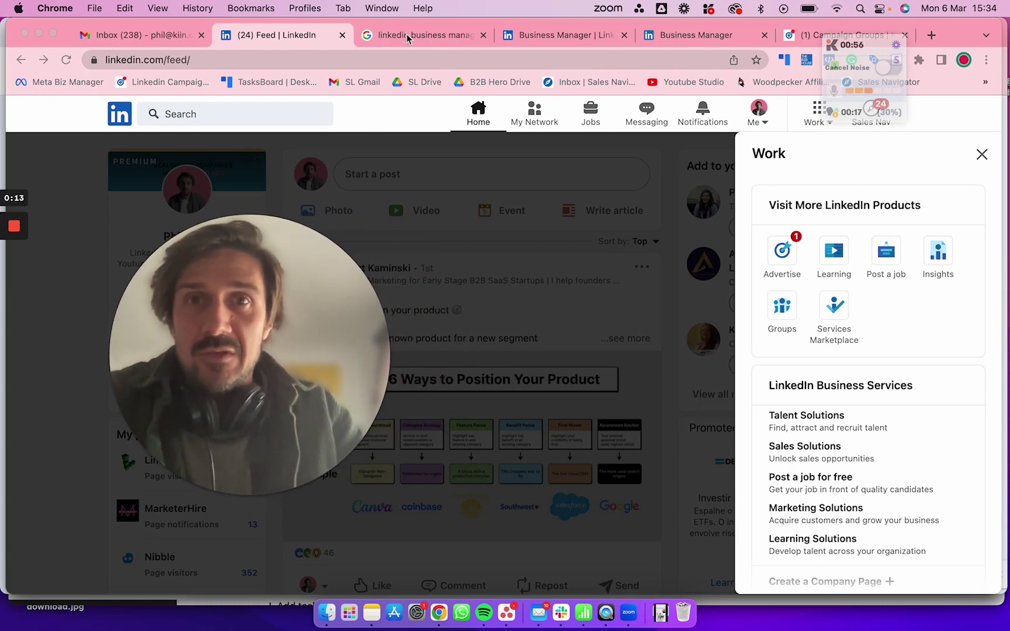
pyautogui.moveTo(364, 257); pyautogui.dragTo(289, 340)
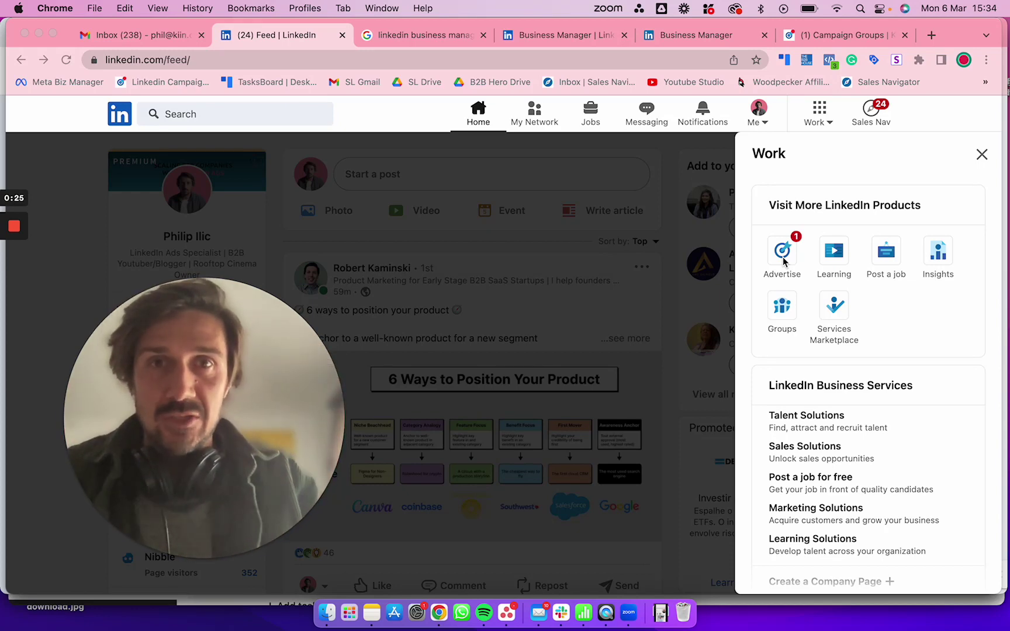
pyautogui.click(880, 36)
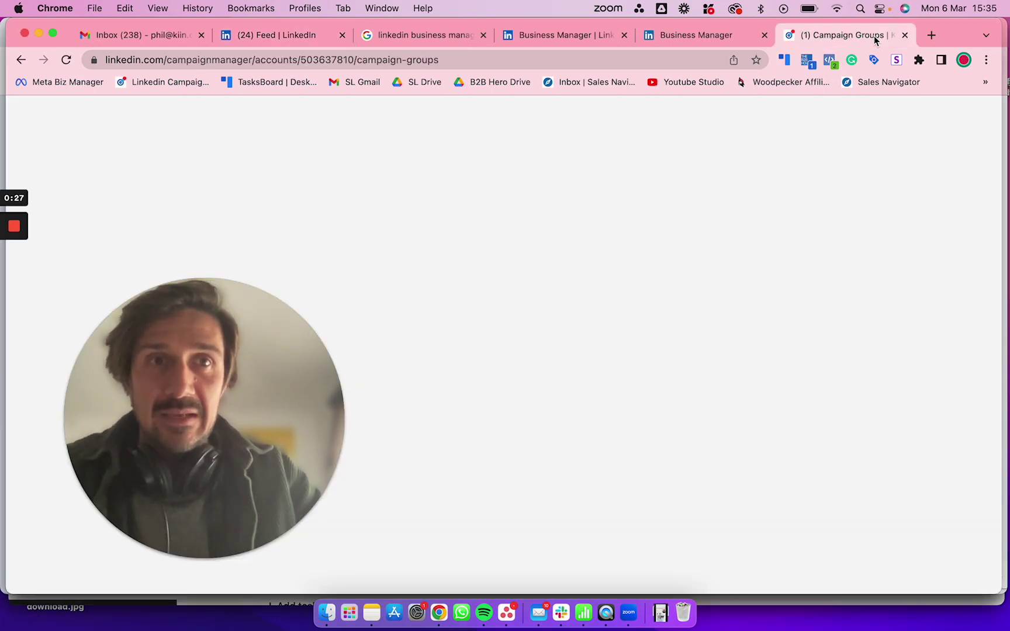
pyautogui.moveTo(266, 332); pyautogui.dragTo(691, 355)
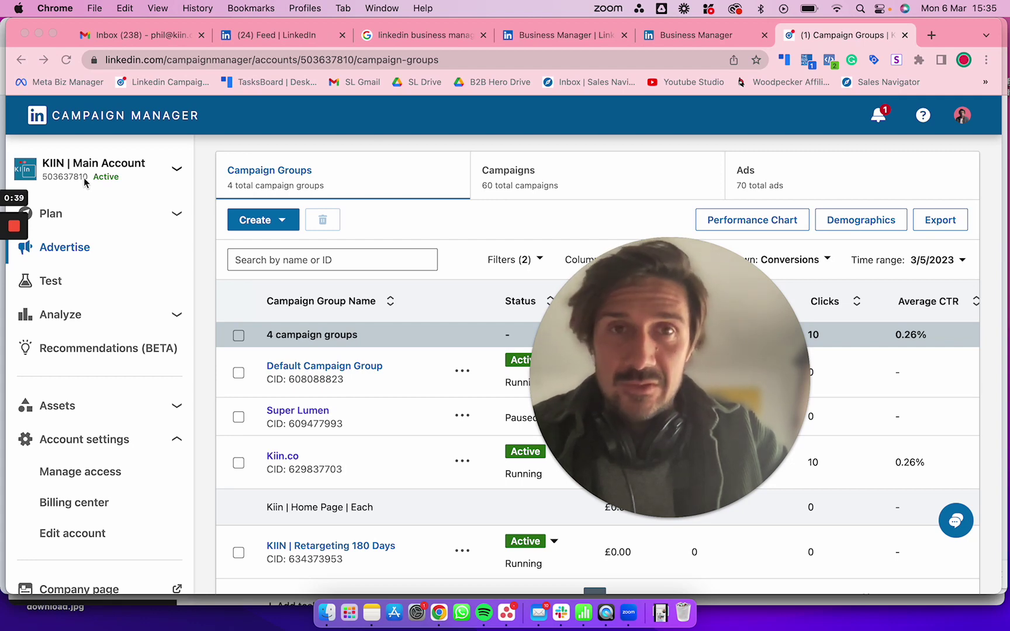
pyautogui.click(378, 45)
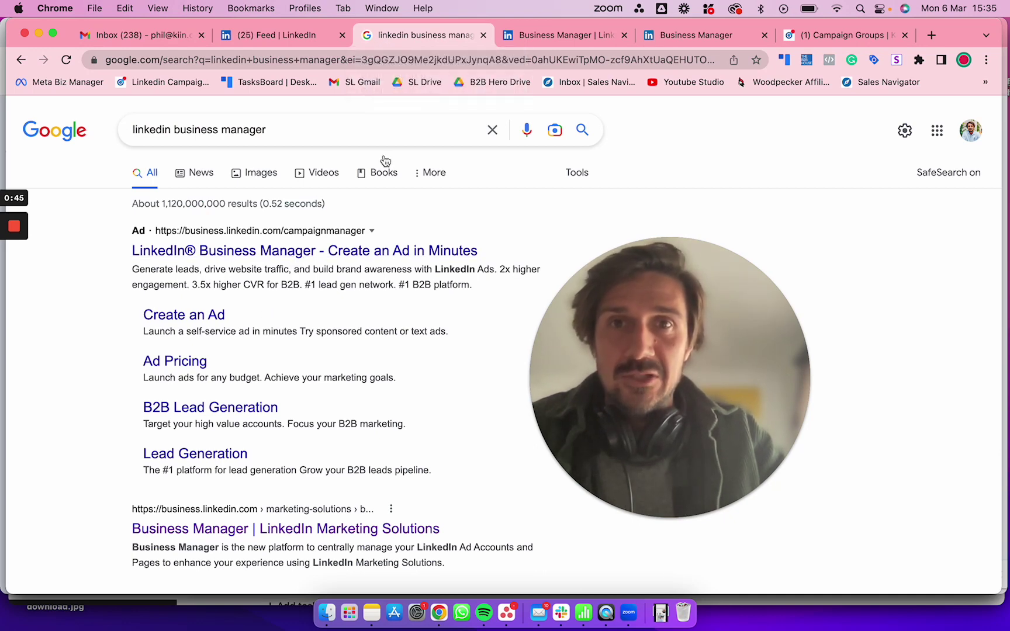
# Scroll the 'linkedin business manager' results to the Business Manager page, then return to Super Lumen's partner page
pyautogui.scroll(-3, 356, 341)
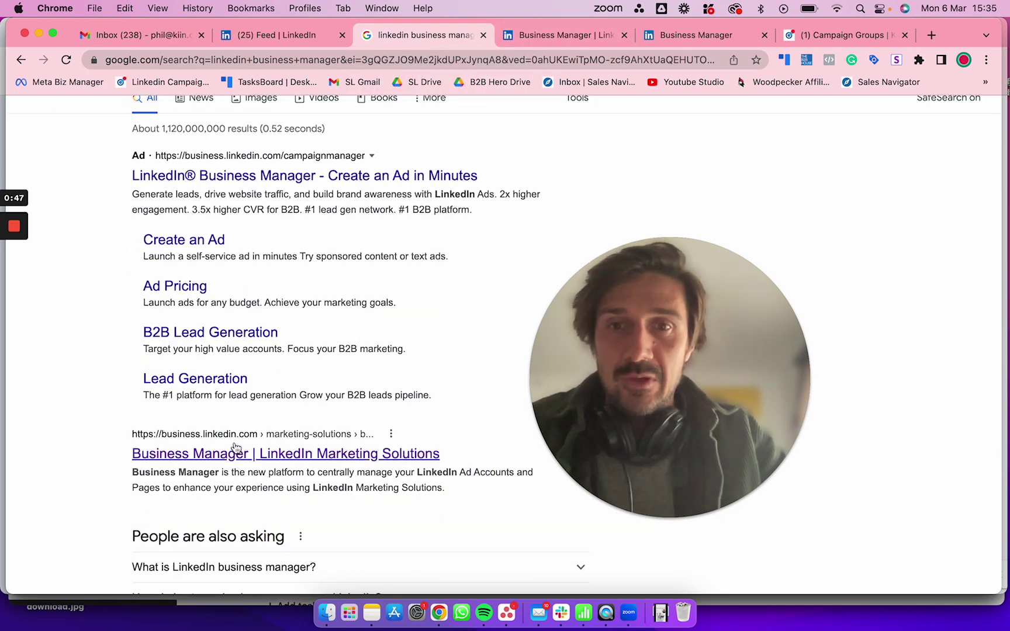
pyautogui.click(582, 35)
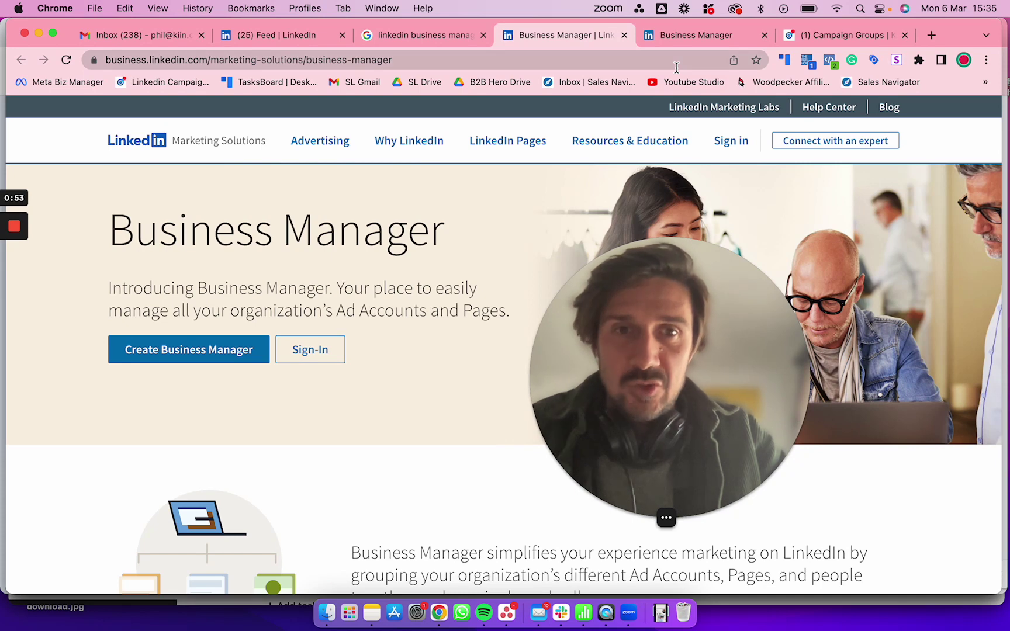
pyautogui.click(678, 40)
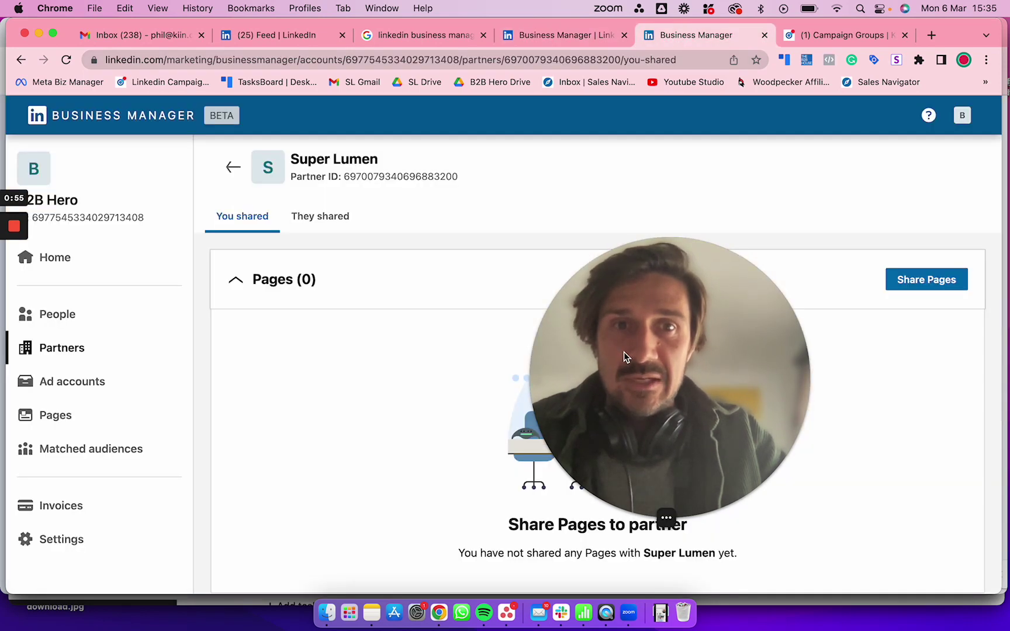
pyautogui.moveTo(623, 352); pyautogui.dragTo(708, 255)
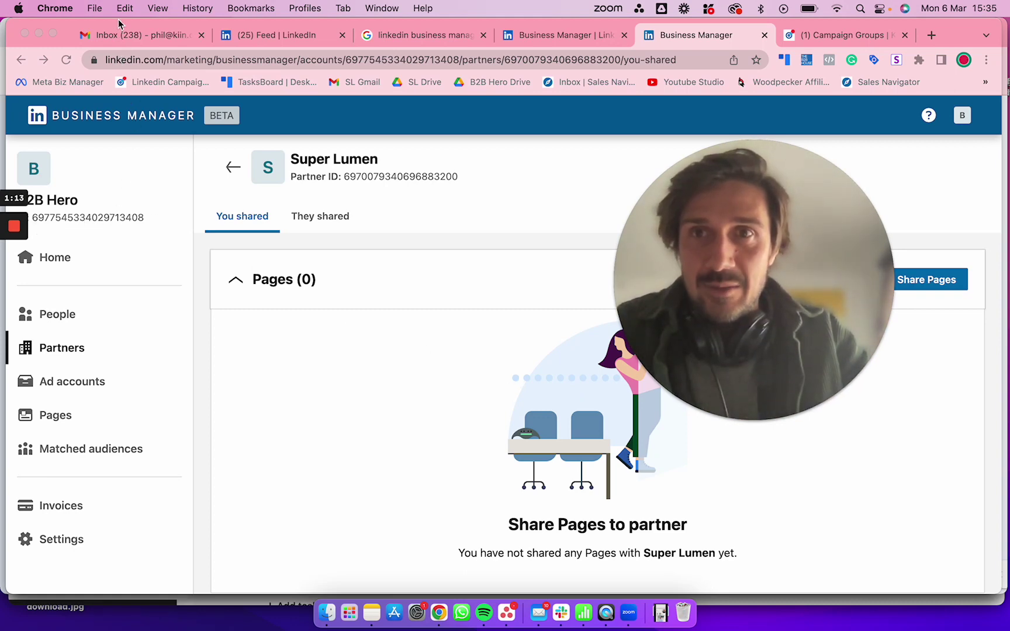
pyautogui.moveTo(134, 24); pyautogui.dragTo(142, 26)
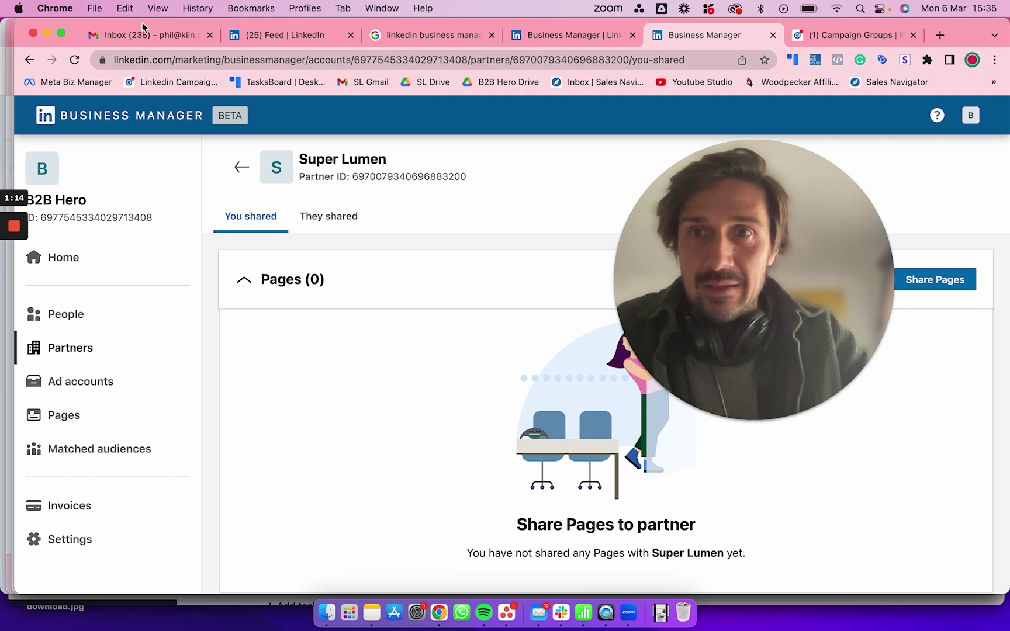
pyautogui.click(72, 315)
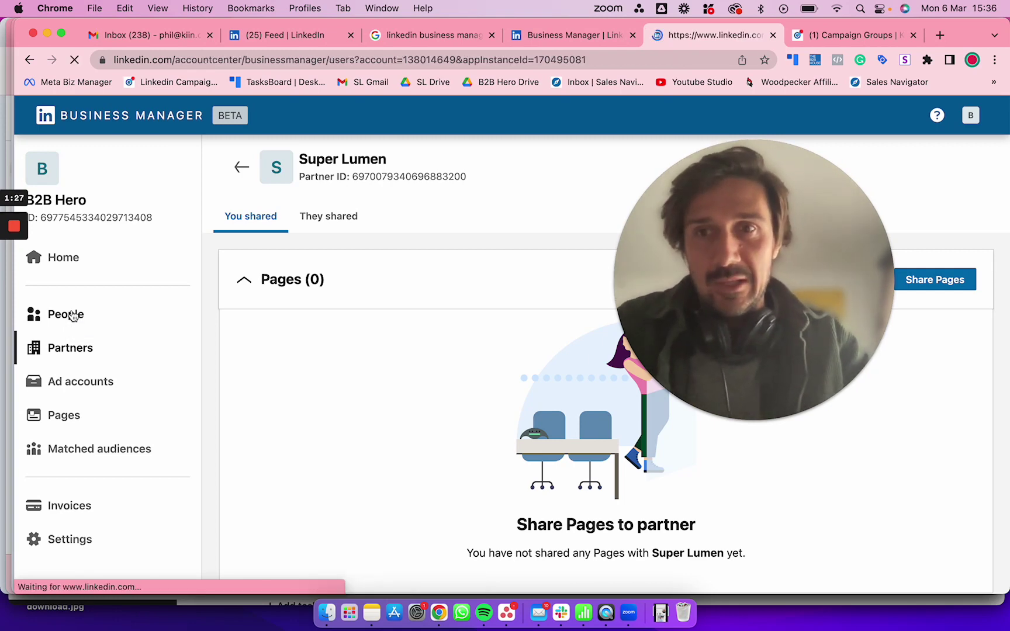
# Open the People invite form and cancel it without inviting anyone
pyautogui.moveTo(653, 256); pyautogui.dragTo(780, 221)
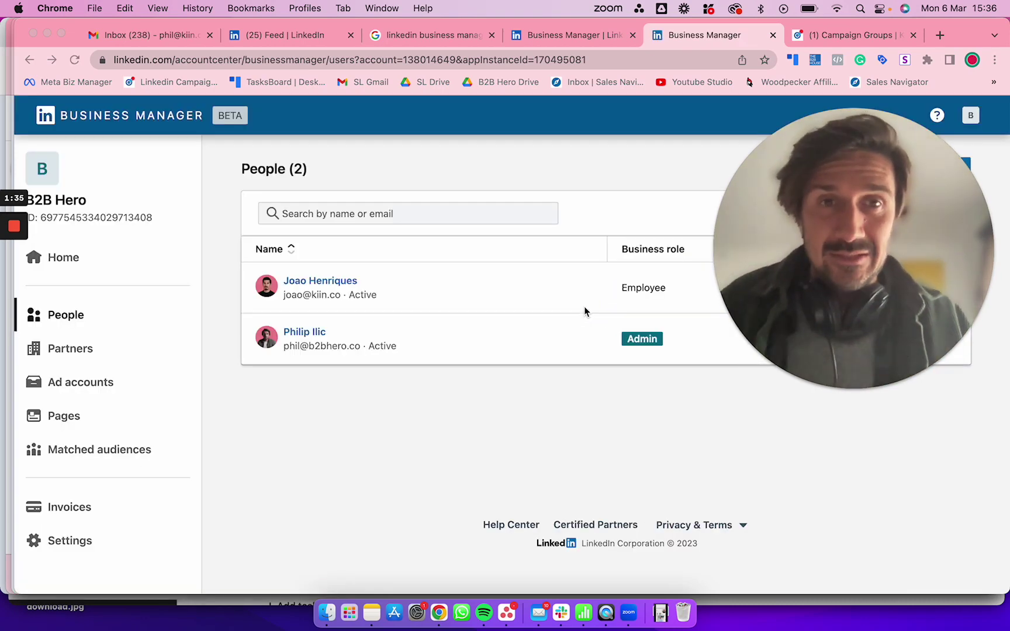
pyautogui.moveTo(807, 253); pyautogui.dragTo(507, 473)
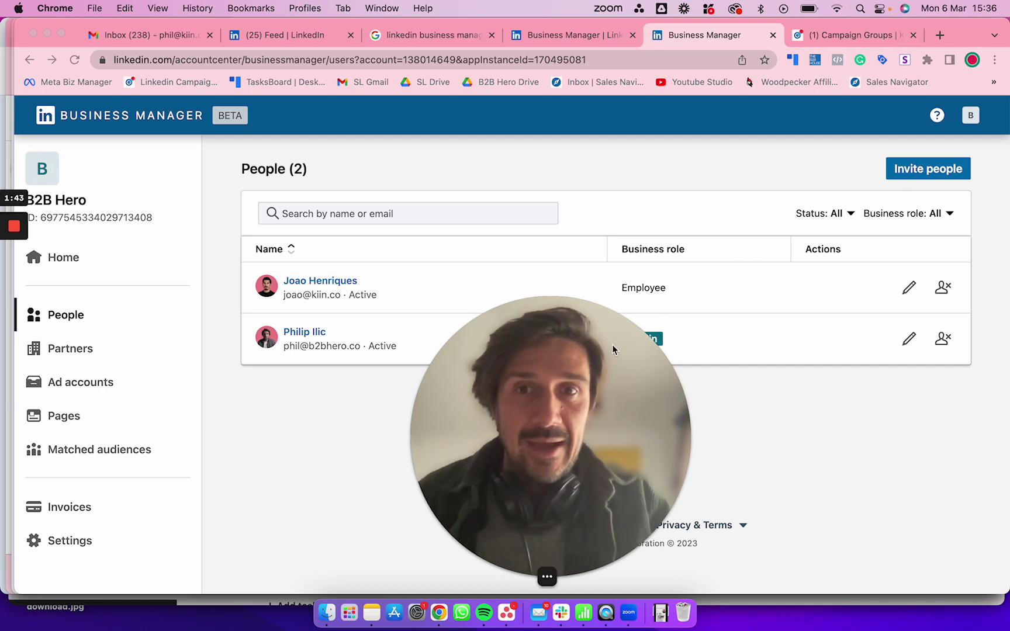
pyautogui.click(920, 168)
pyautogui.moveTo(571, 307); pyautogui.dragTo(821, 201)
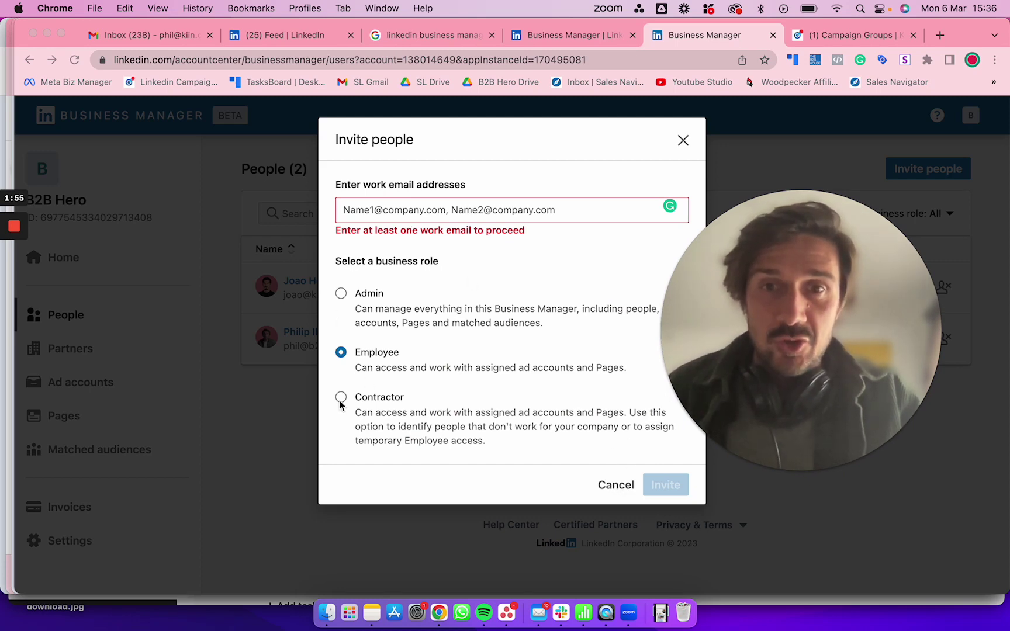
pyautogui.click(613, 487)
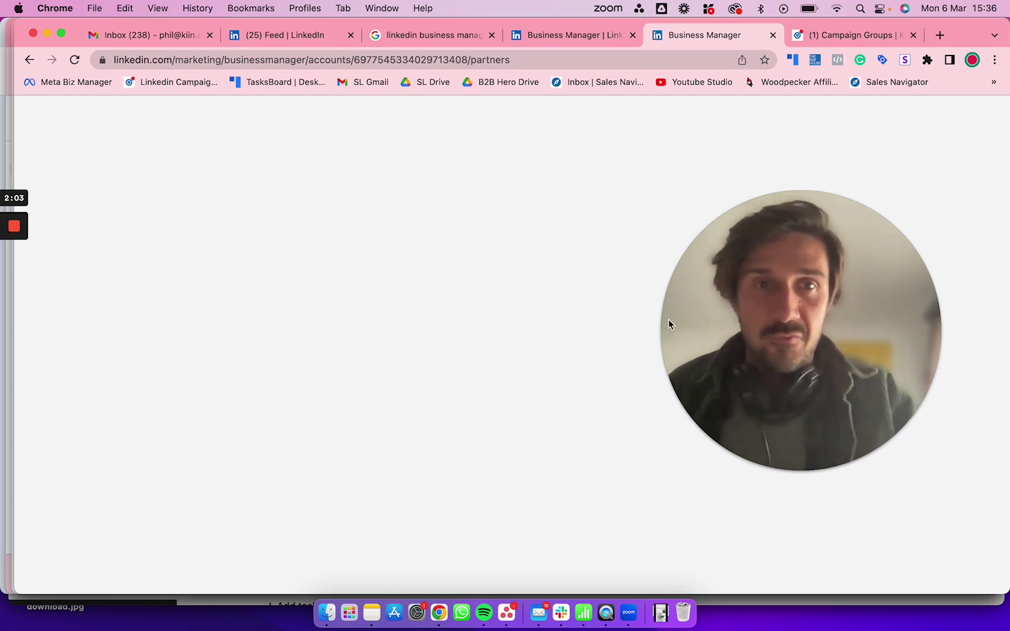
# Try Add partner with an empty Business Manager ID, then open the Super Lumen partner page
pyautogui.moveTo(759, 283)
pyautogui.moveTo(759, 284); pyautogui.dragTo(679, 338)
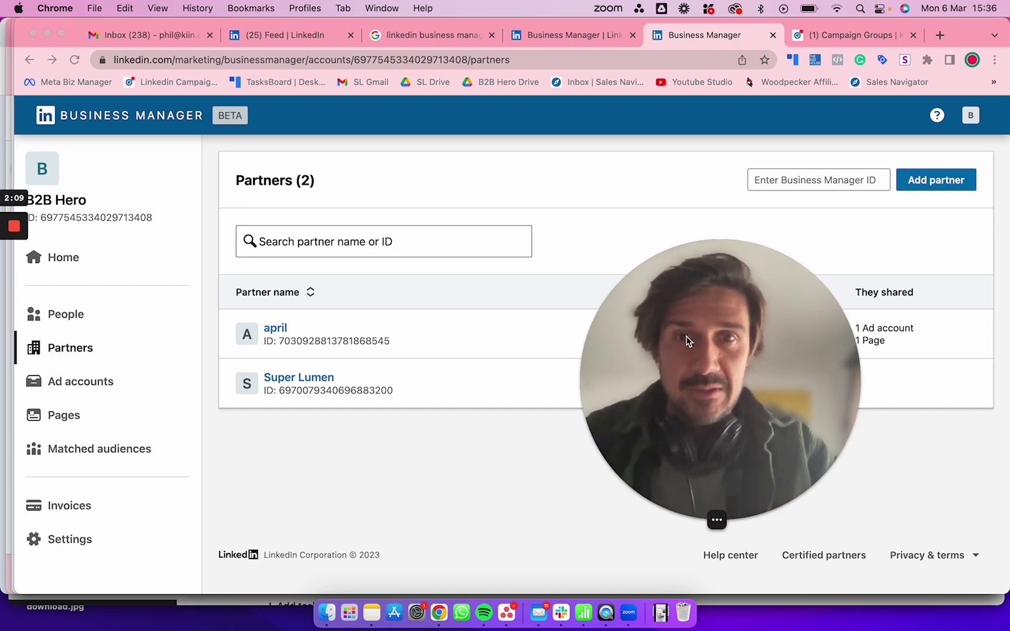
pyautogui.moveTo(686, 336); pyautogui.dragTo(300, 347)
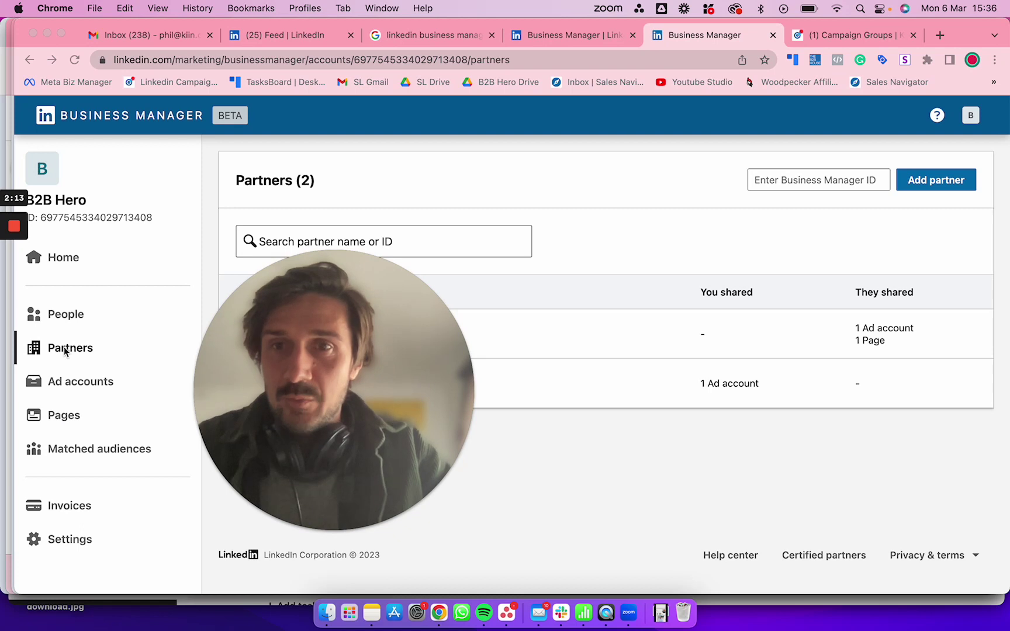
pyautogui.click(942, 186)
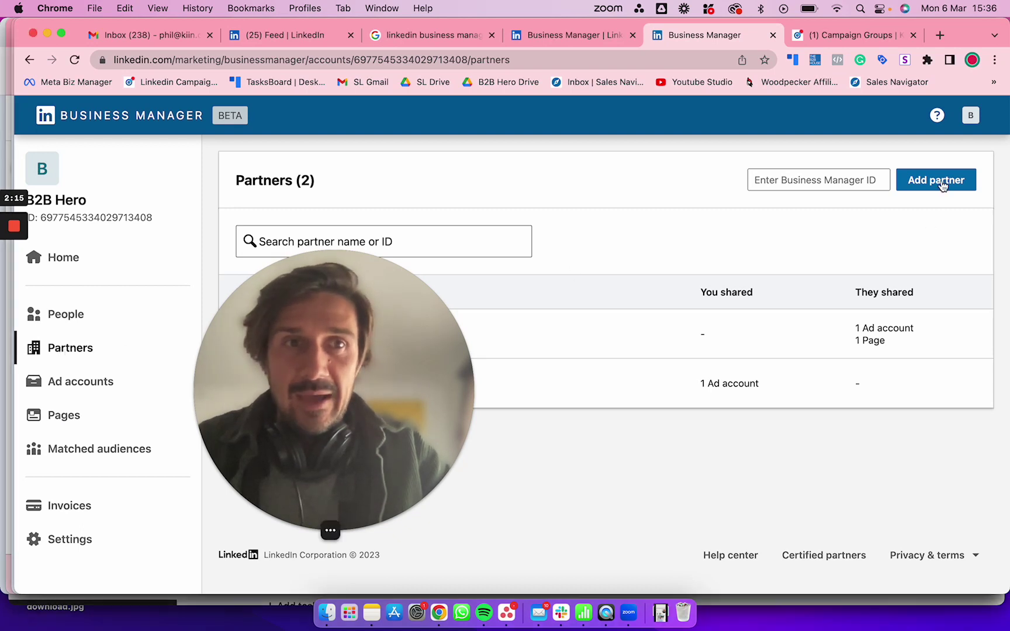
pyautogui.click(935, 182)
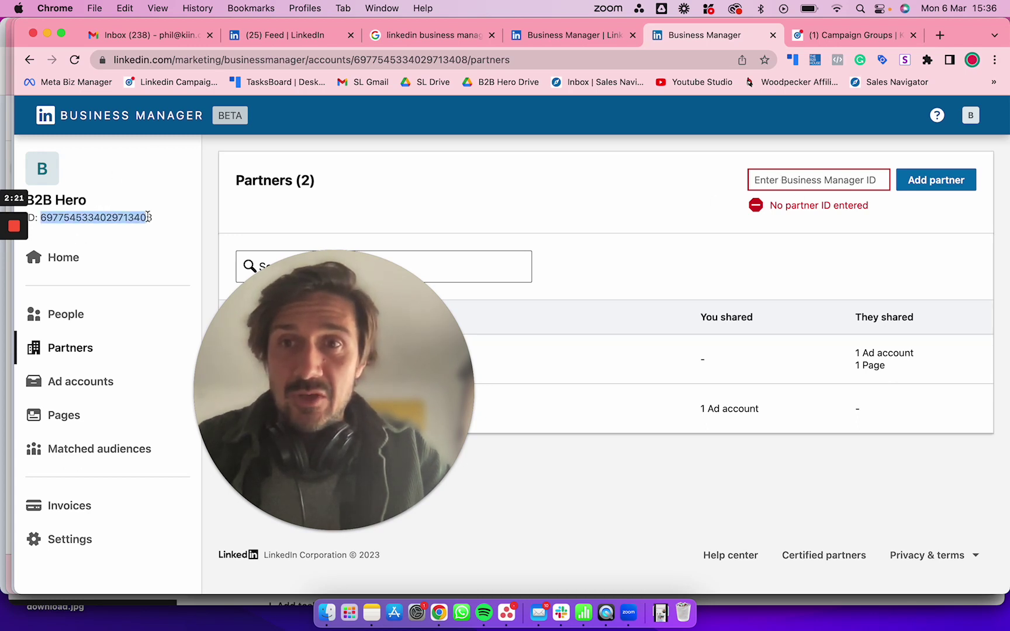
pyautogui.click(169, 220)
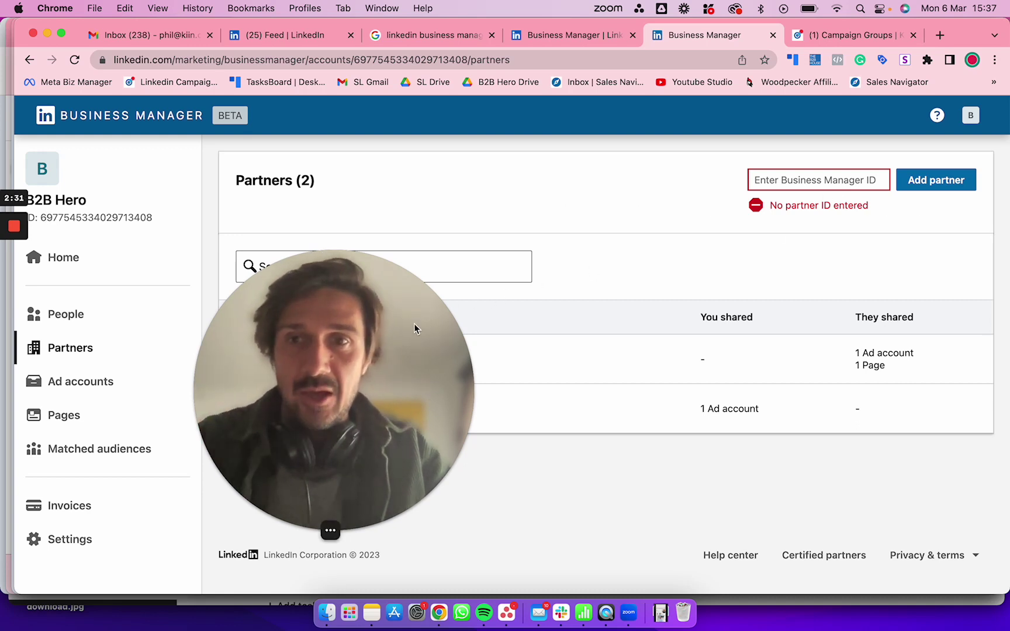
pyautogui.moveTo(303, 298); pyautogui.dragTo(492, 278)
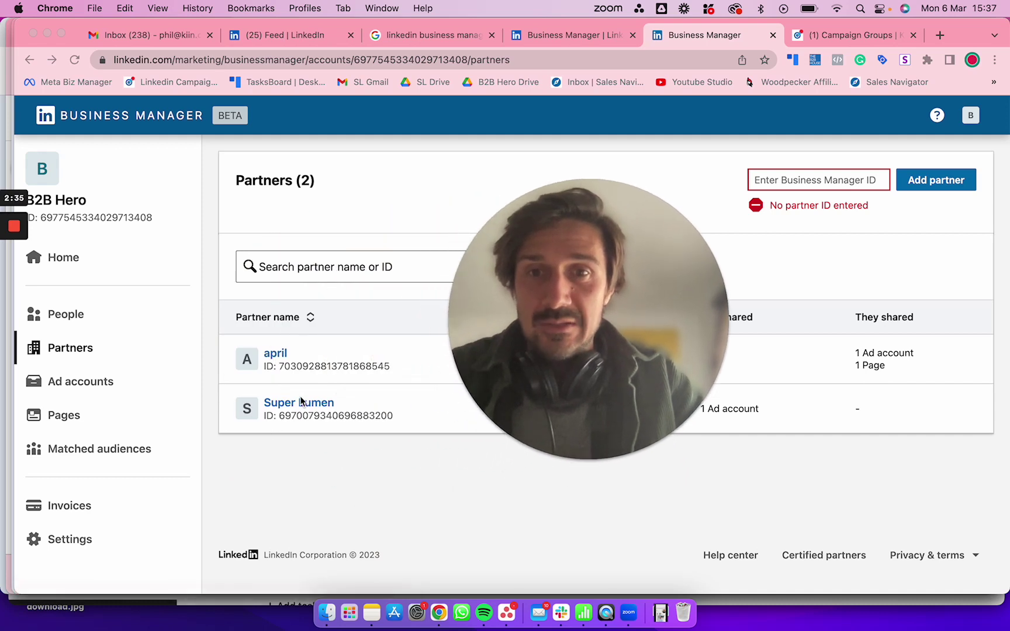
pyautogui.moveTo(663, 315); pyautogui.dragTo(489, 472)
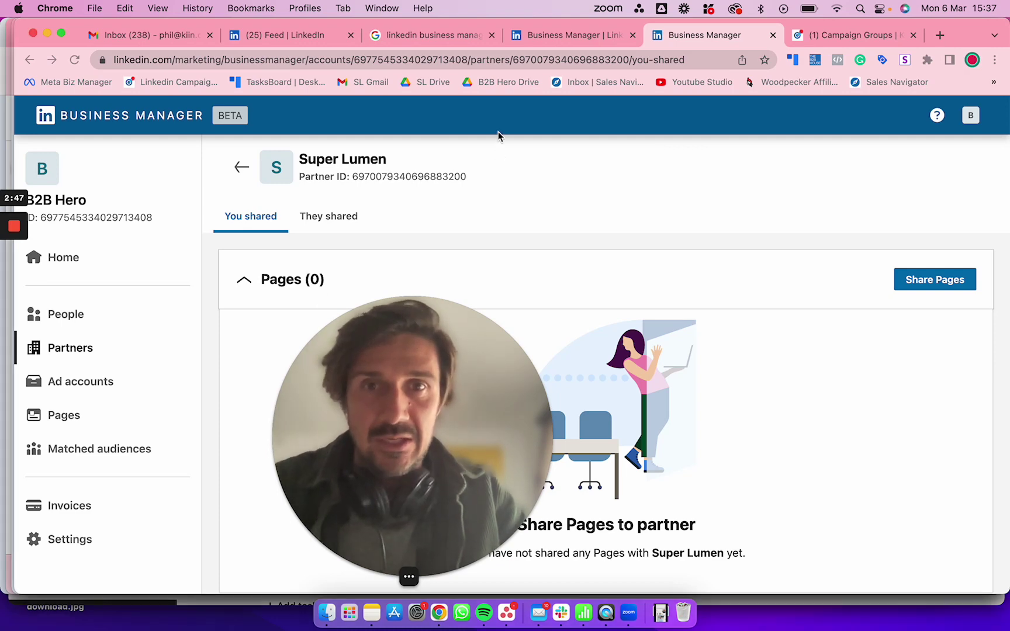
pyautogui.moveTo(431, 347); pyautogui.dragTo(516, 47)
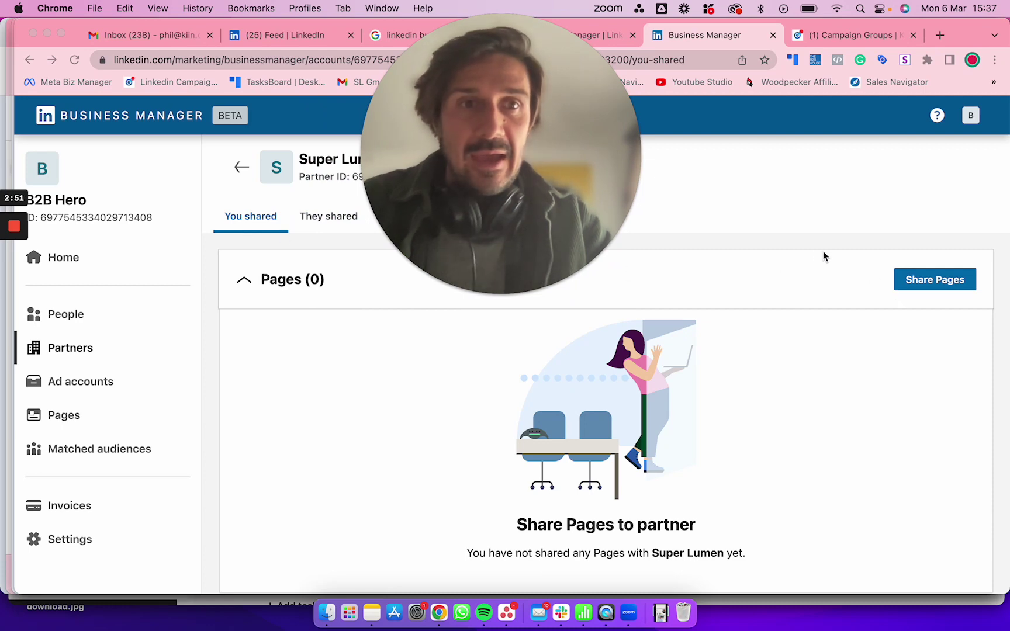
pyautogui.scroll(-2, 816, 252)
pyautogui.scroll(2, 879, 274)
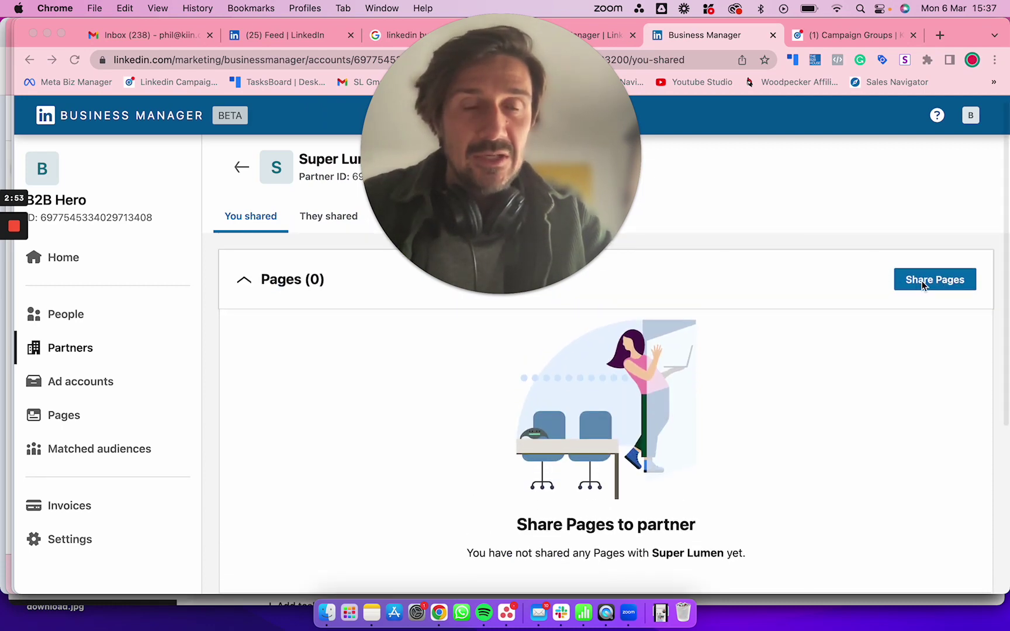
pyautogui.moveTo(555, 166)
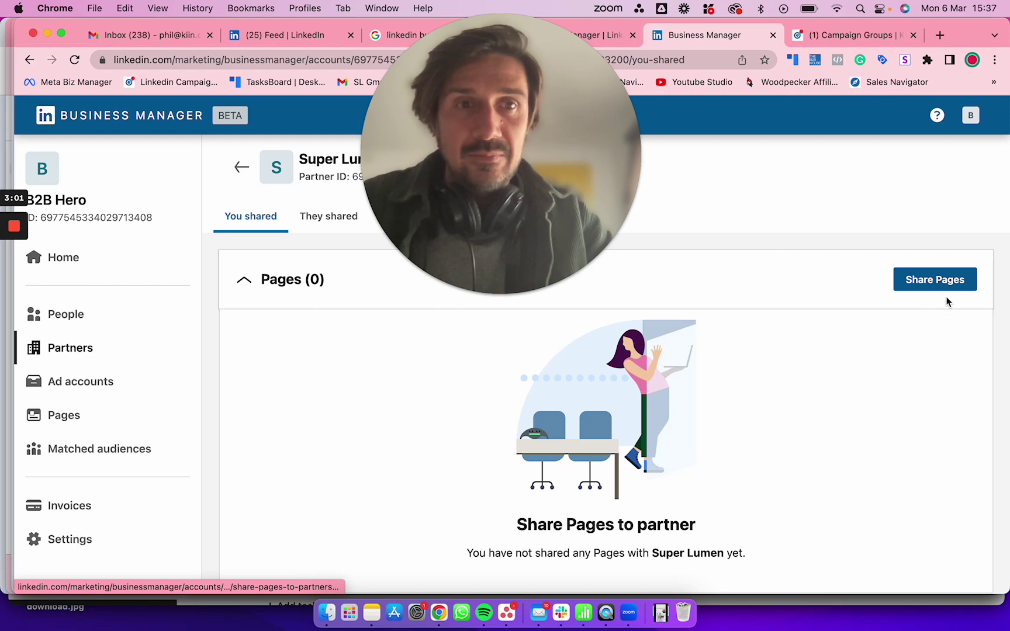
pyautogui.click(933, 283)
pyautogui.moveTo(514, 218); pyautogui.dragTo(801, 217)
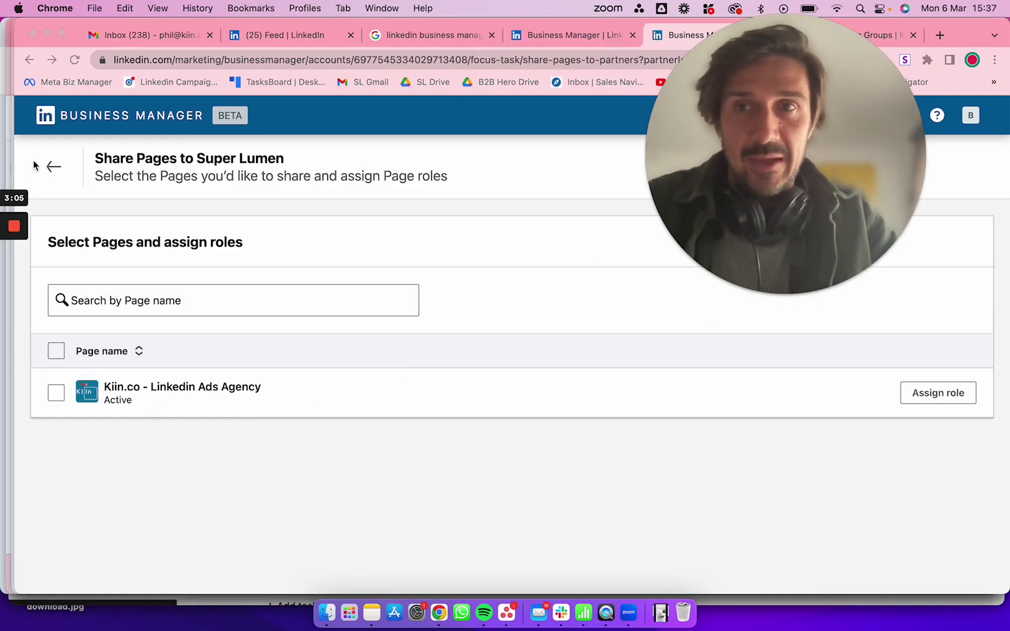
pyautogui.click(49, 170)
pyautogui.click(54, 169)
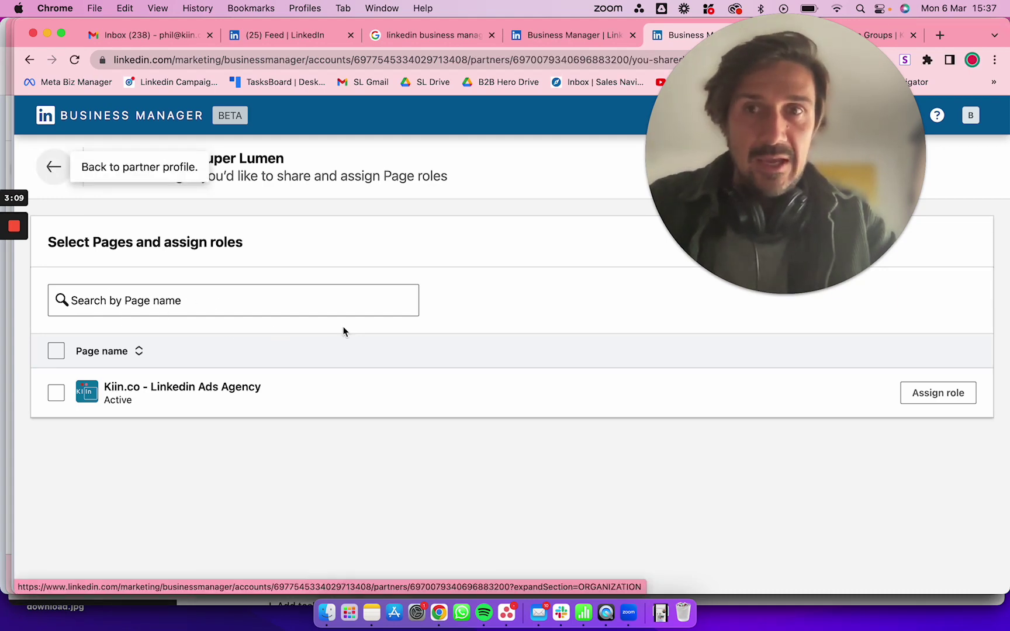
pyautogui.scroll(-2, 665, 407)
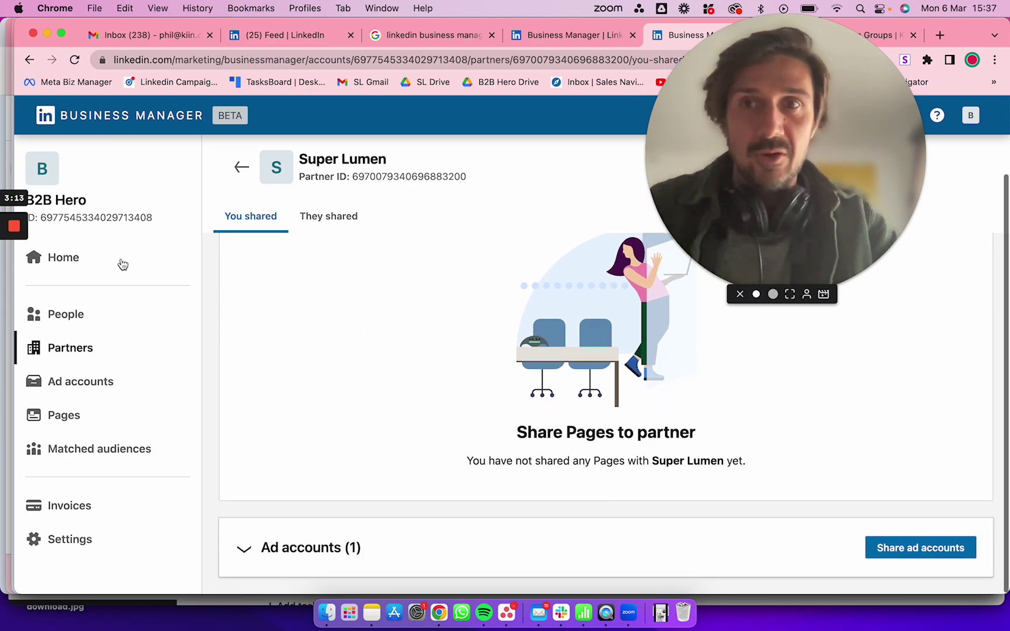
pyautogui.scroll(-1, 426, 355)
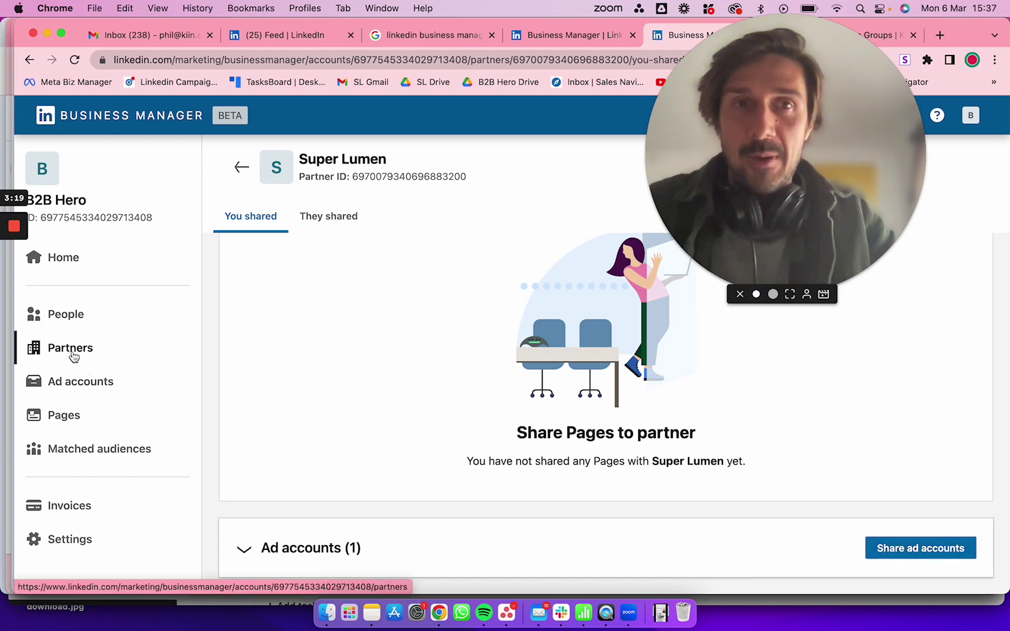
# List the ad accounts (april, KIIN | Main Account) and dismiss the Claim ownership (ID) form unused
pyautogui.click(72, 384)
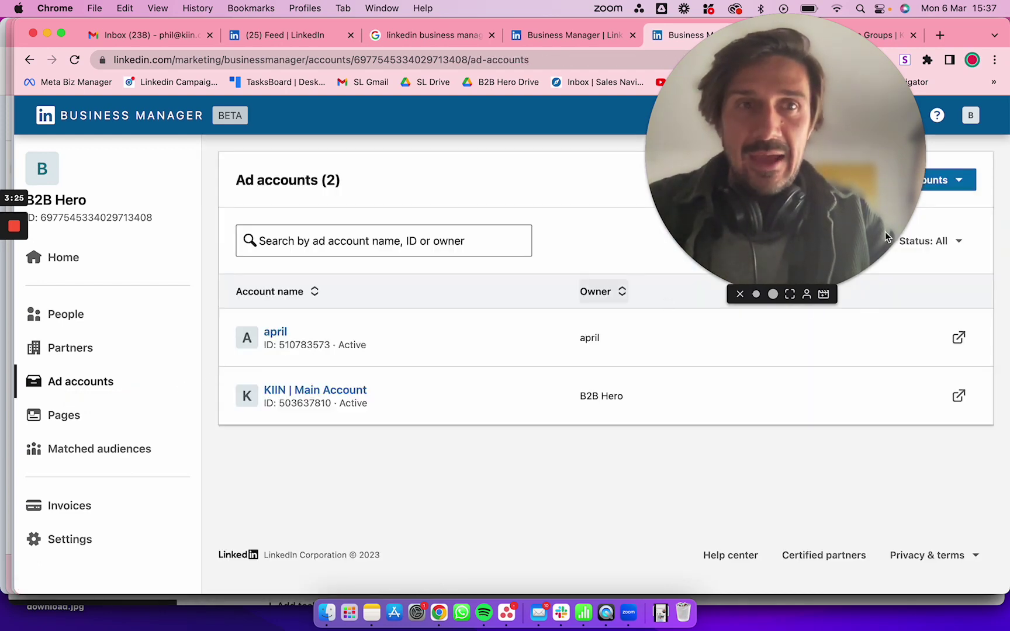
pyautogui.moveTo(913, 193); pyautogui.dragTo(481, 463)
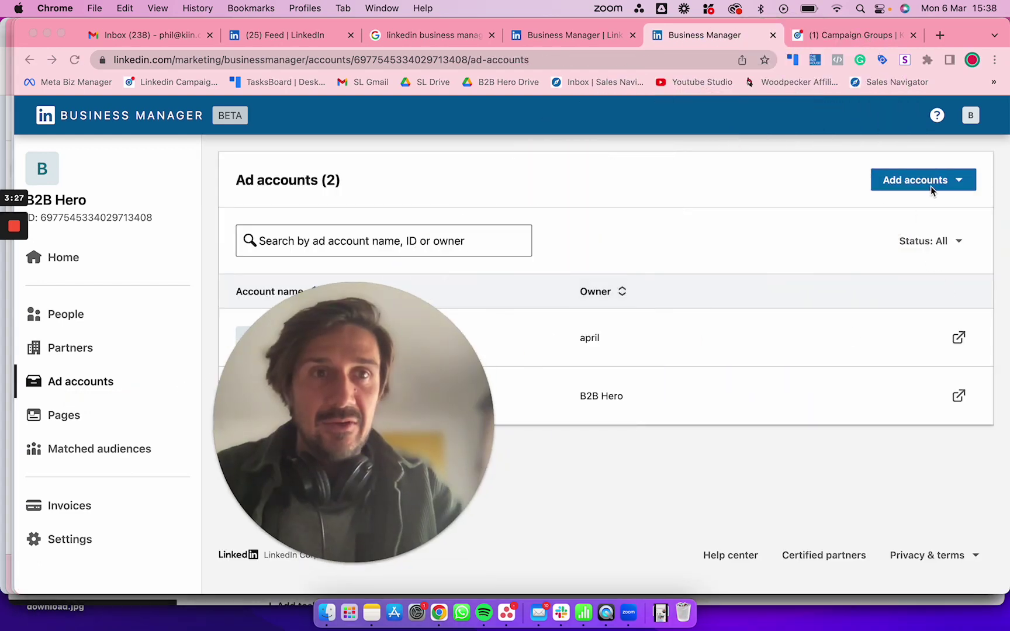
pyautogui.click(947, 182)
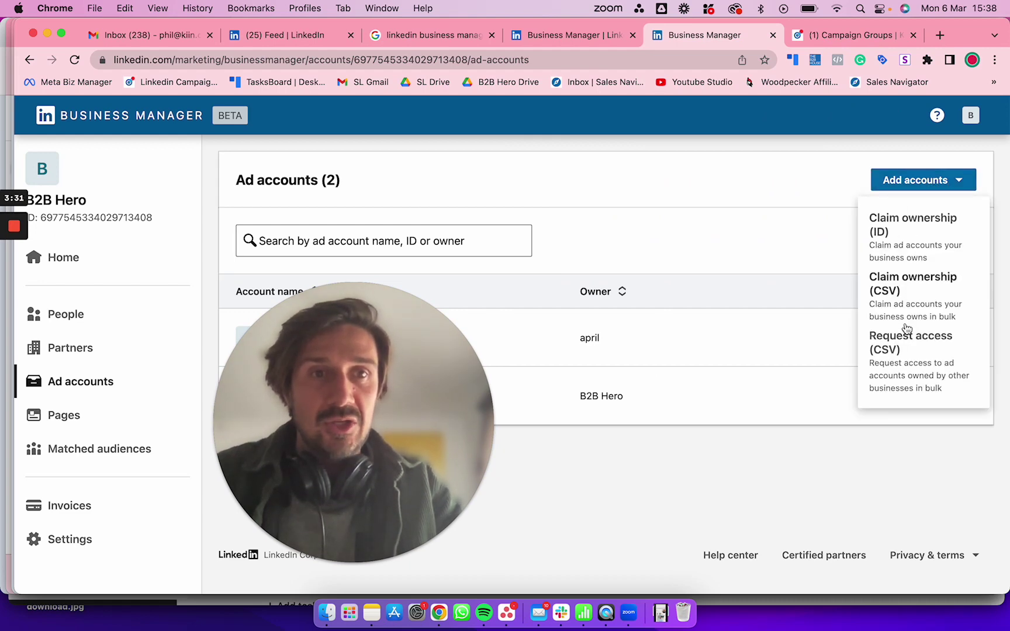
pyautogui.click(921, 232)
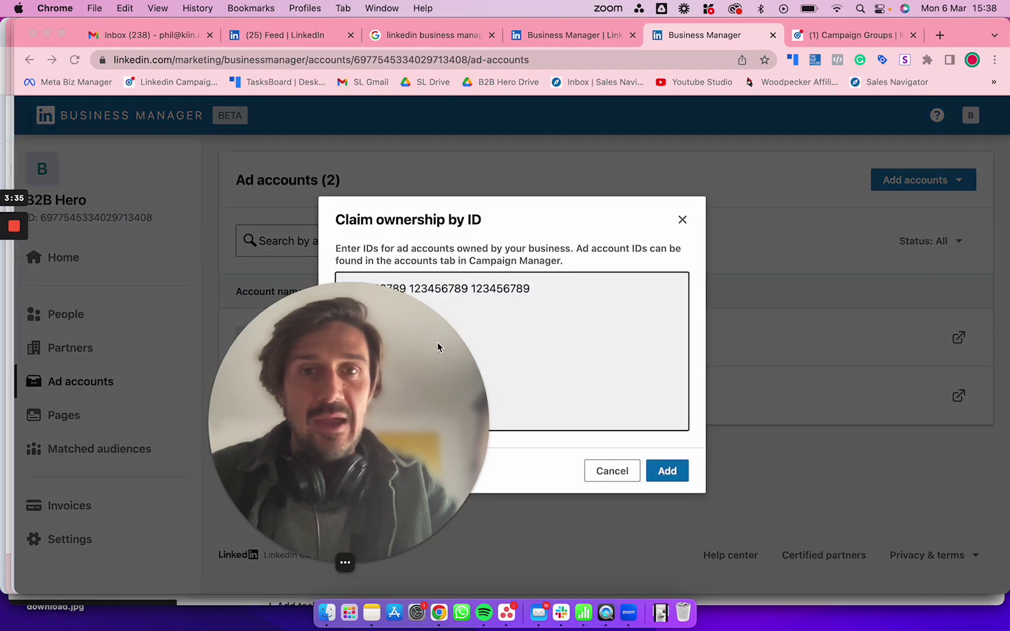
pyautogui.click(832, 43)
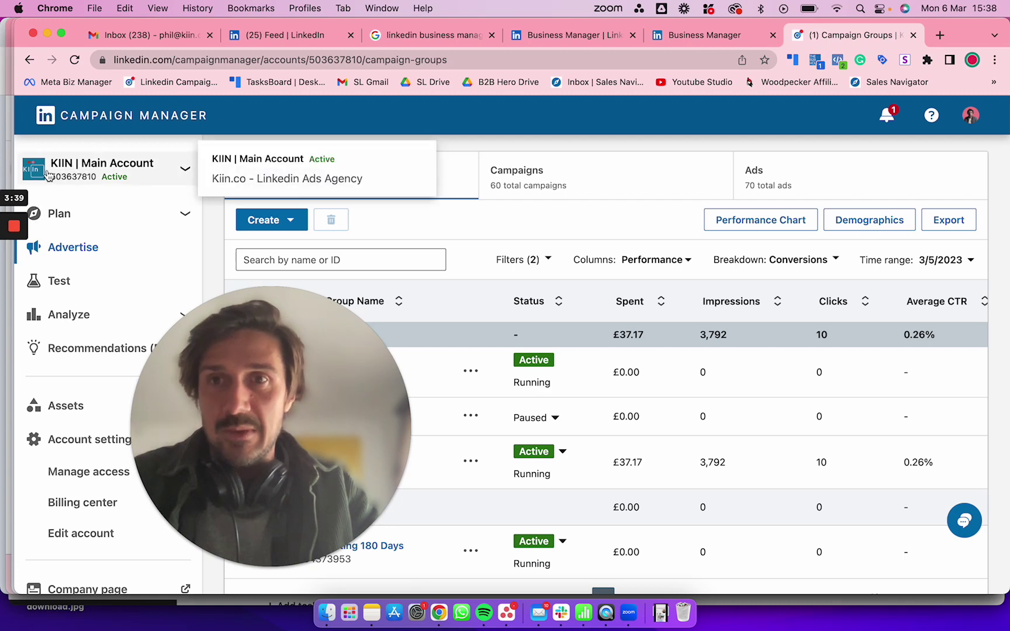
pyautogui.click(703, 35)
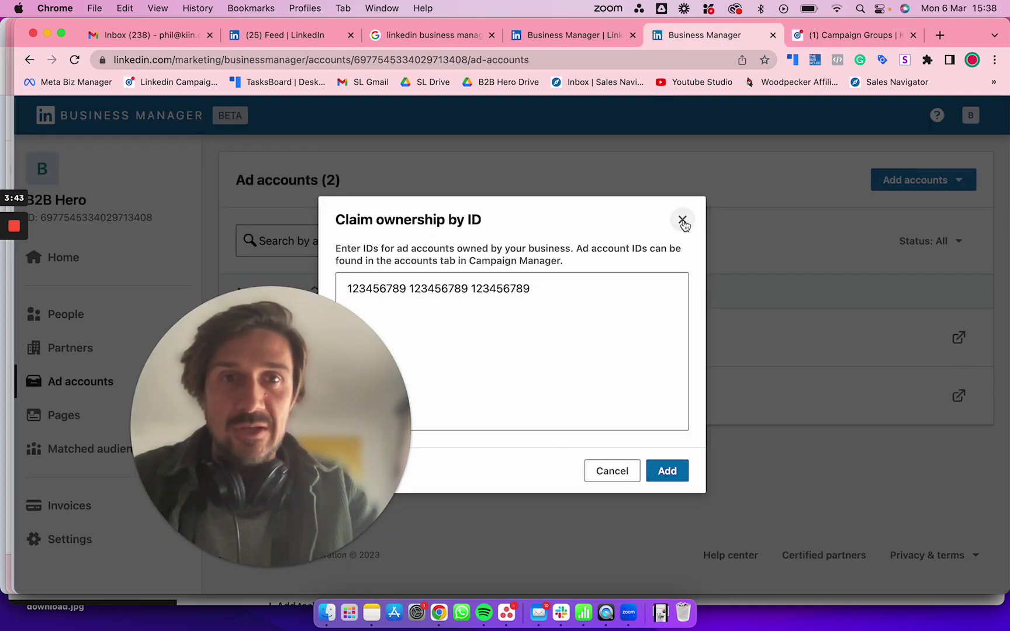
pyautogui.click(682, 219)
pyautogui.moveTo(339, 419); pyautogui.dragTo(467, 349)
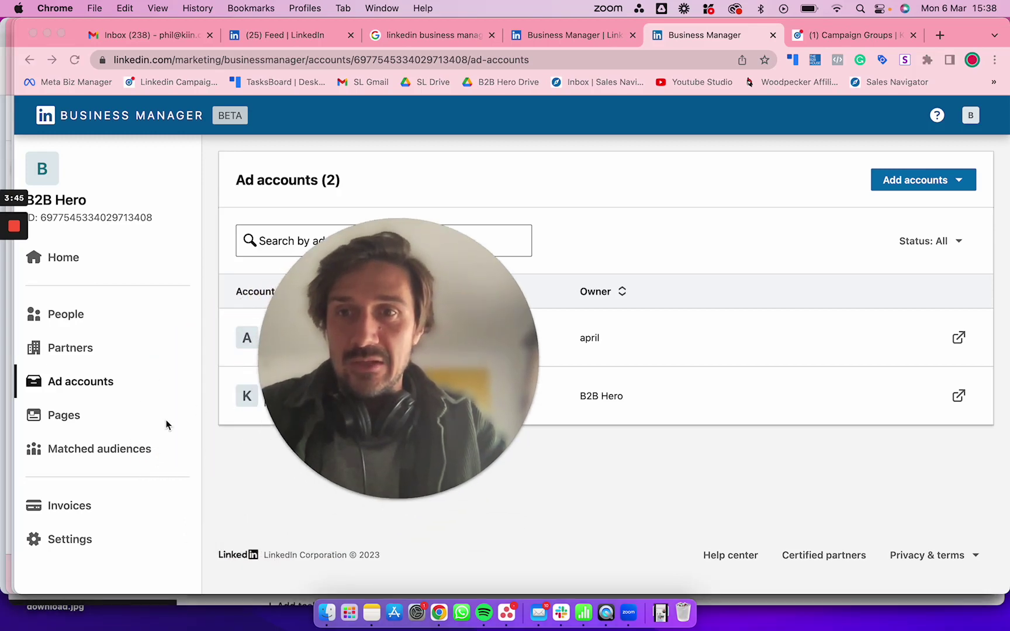
# List the business's two Pages and close the Add a Page dialog without adding one
pyautogui.click(63, 418)
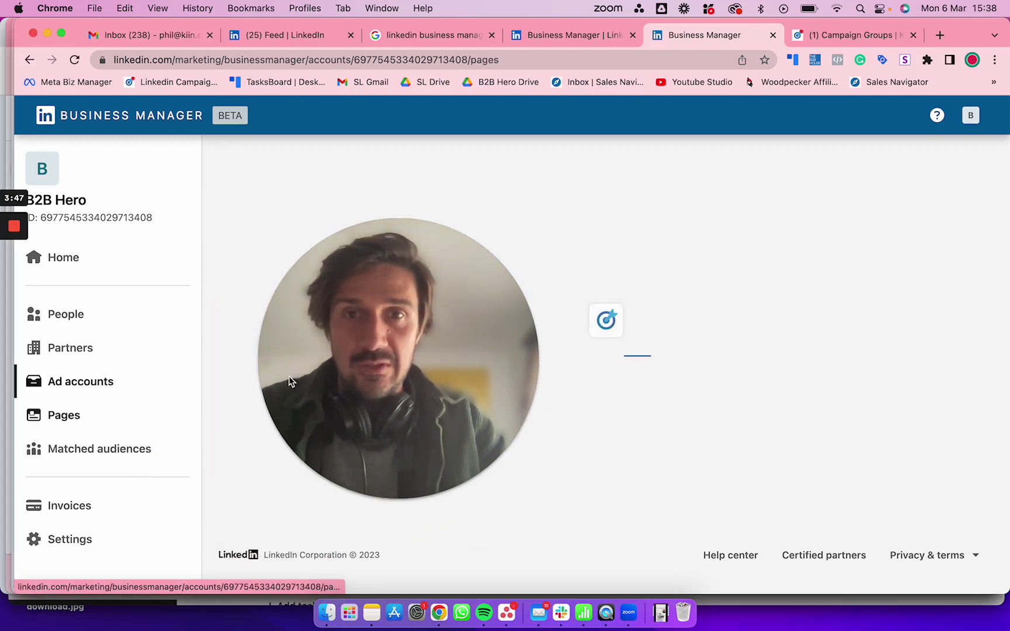
pyautogui.moveTo(384, 348); pyautogui.dragTo(327, 339)
pyautogui.moveTo(348, 292); pyautogui.dragTo(314, 184)
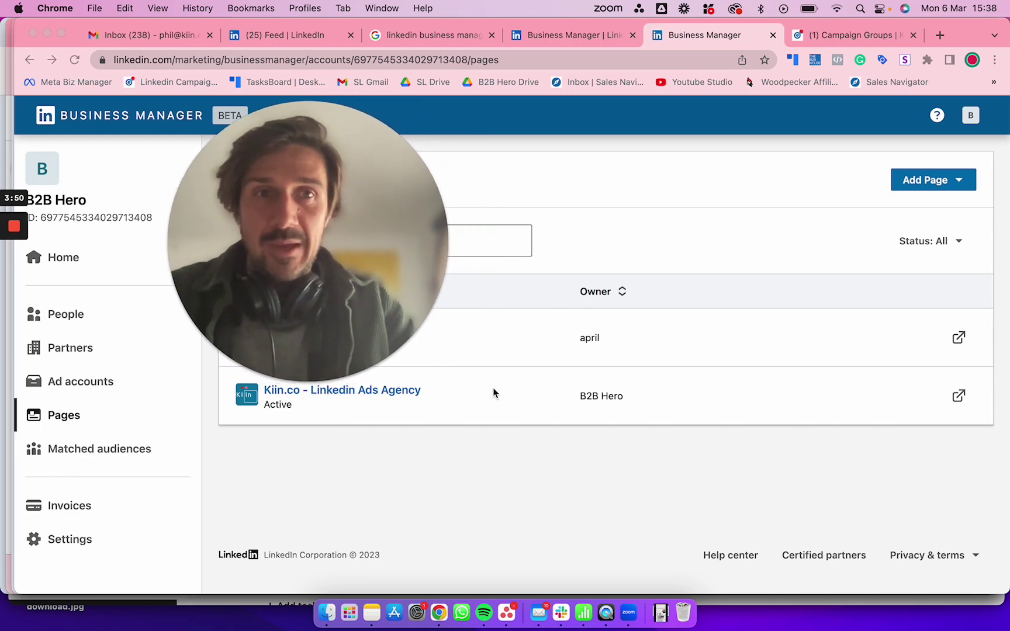
pyautogui.click(963, 185)
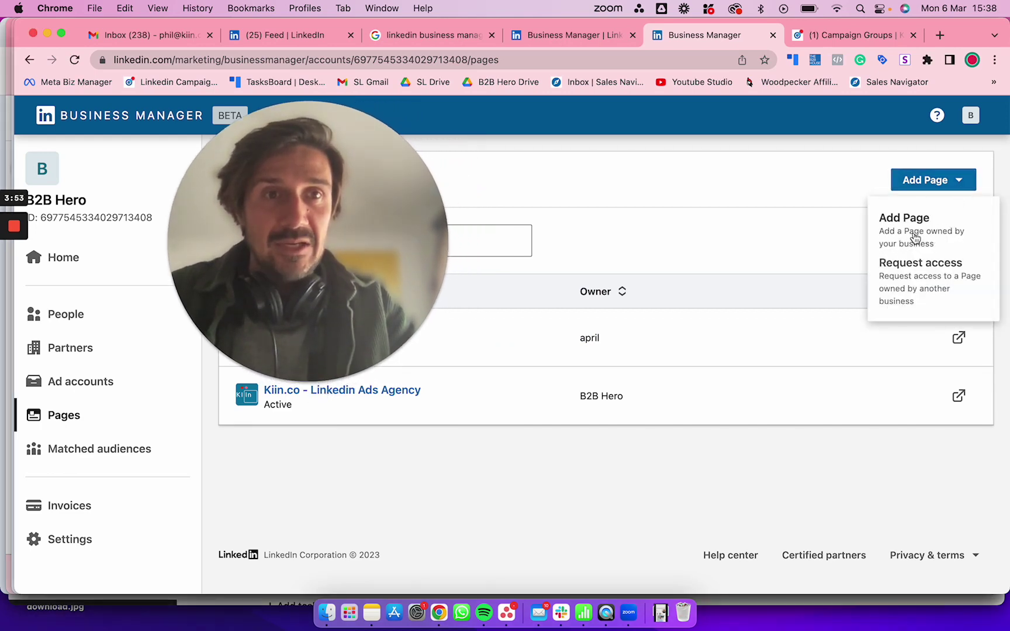
pyautogui.click(916, 240)
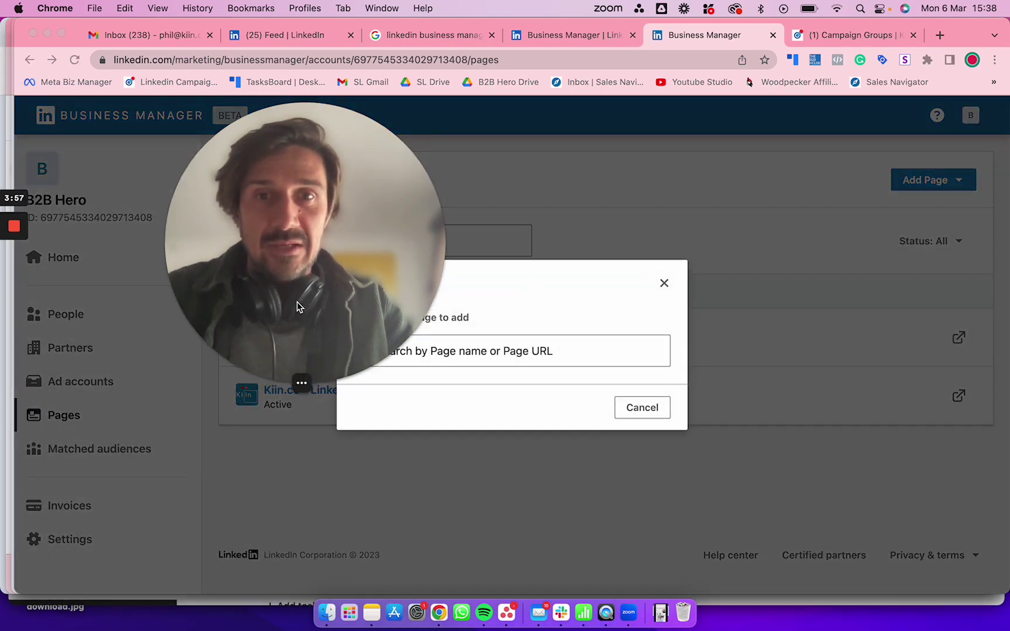
pyautogui.moveTo(298, 307); pyautogui.dragTo(241, 380)
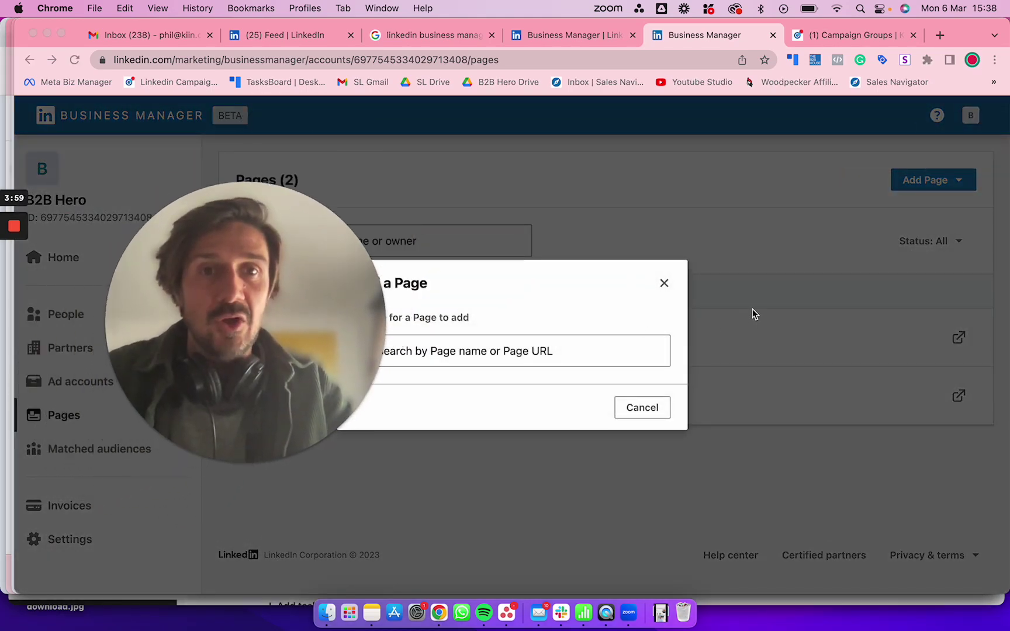
pyautogui.click(664, 285)
pyautogui.moveTo(277, 302); pyautogui.dragTo(405, 303)
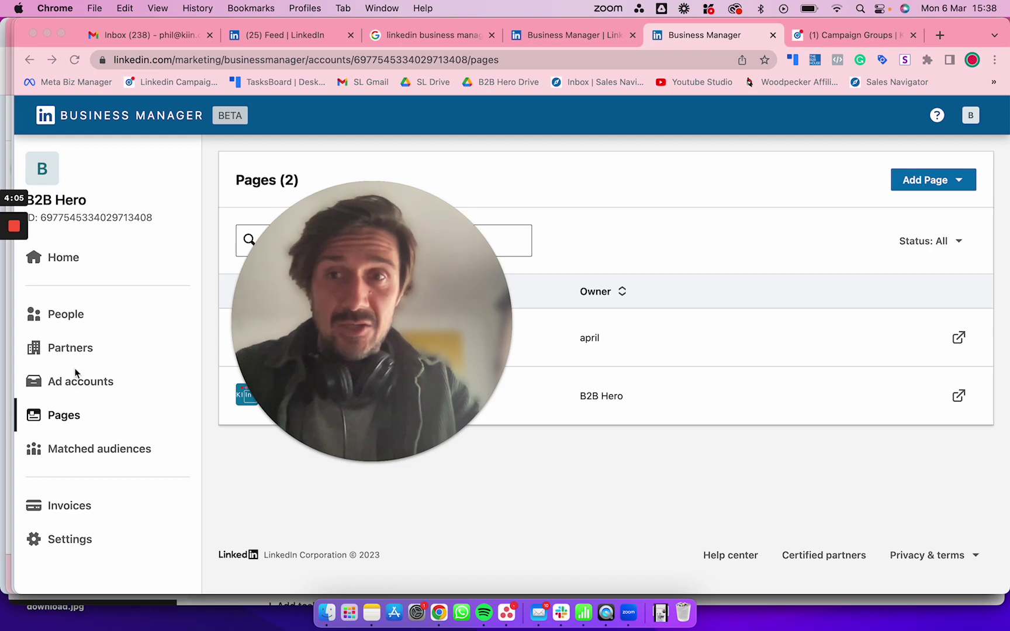
# Go to the Partners list and open Super Lumen's partner details
pyautogui.click(91, 349)
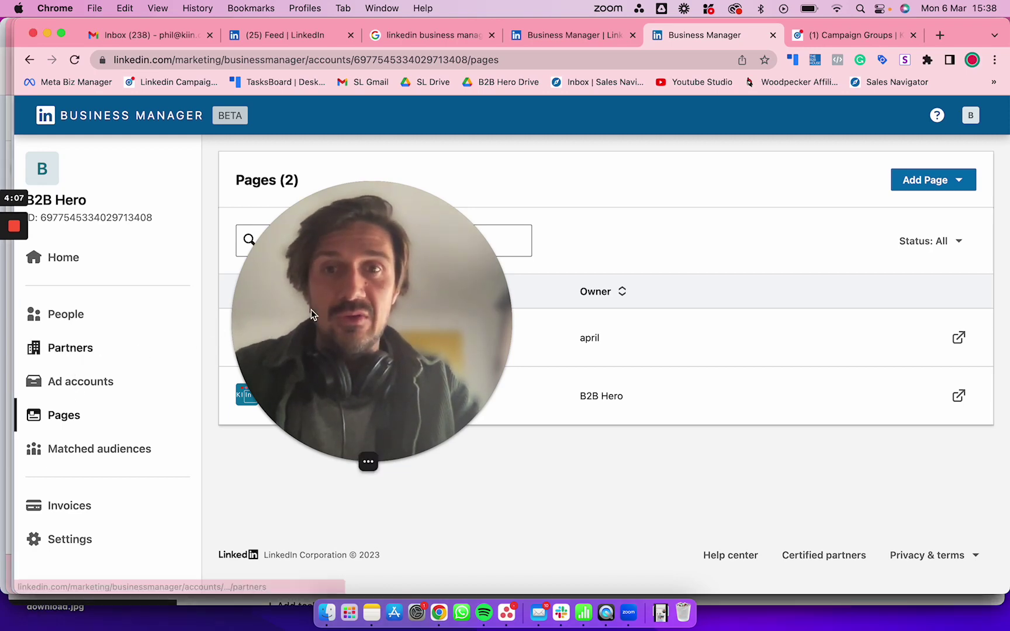
pyautogui.moveTo(313, 313); pyautogui.dragTo(250, 402)
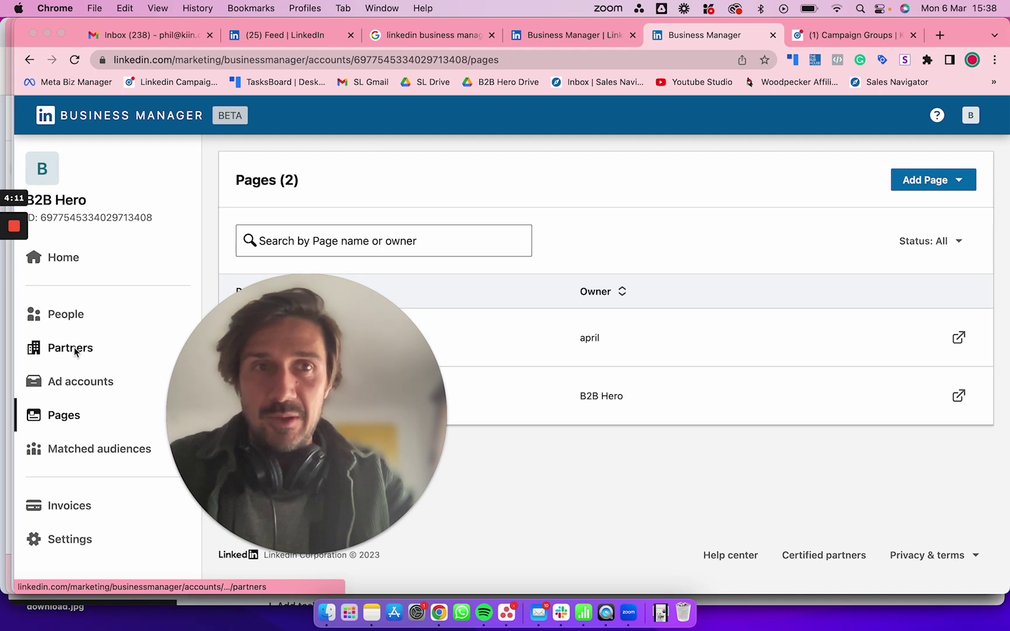
pyautogui.click(97, 358)
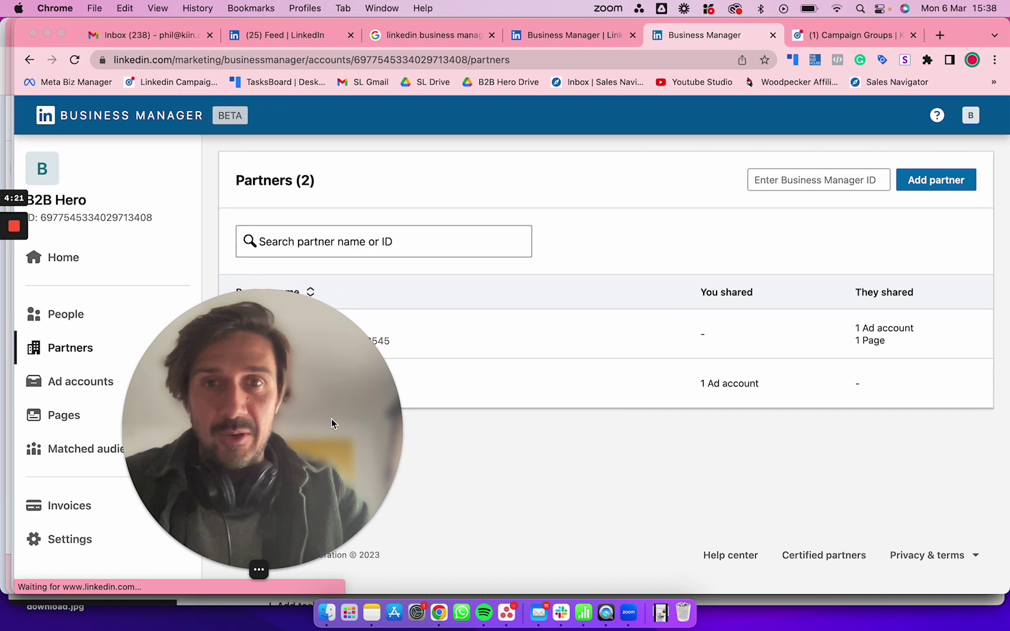
pyautogui.moveTo(331, 419); pyautogui.dragTo(329, 159)
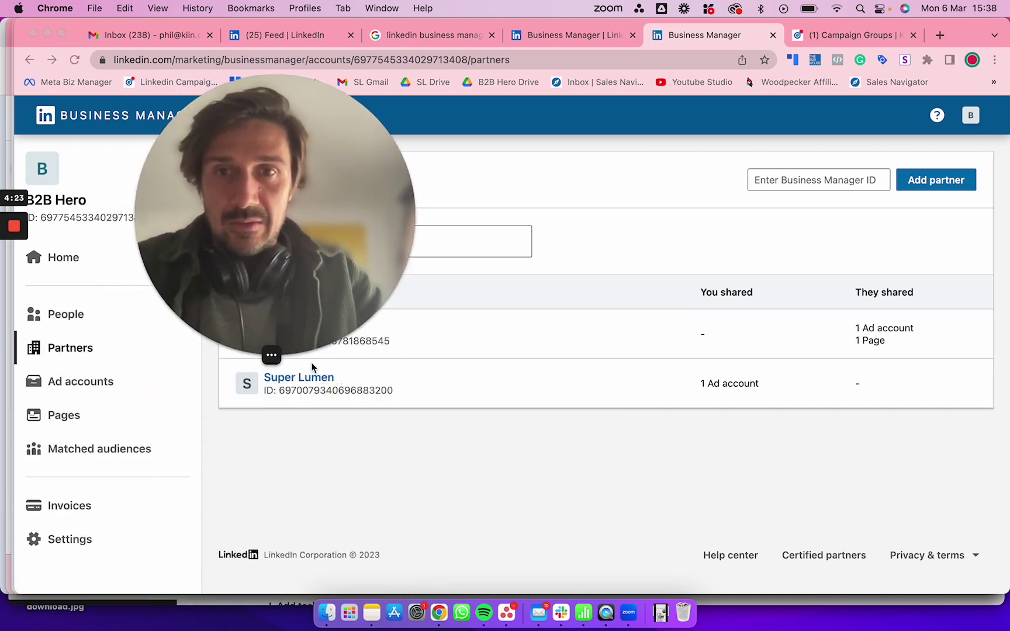
pyautogui.click(316, 381)
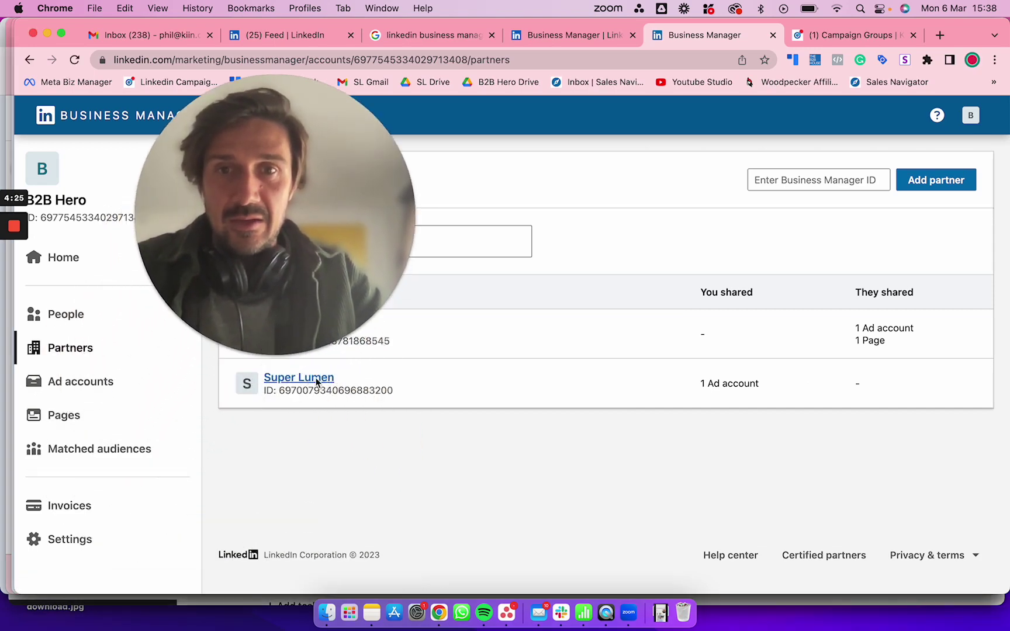
pyautogui.click(299, 378)
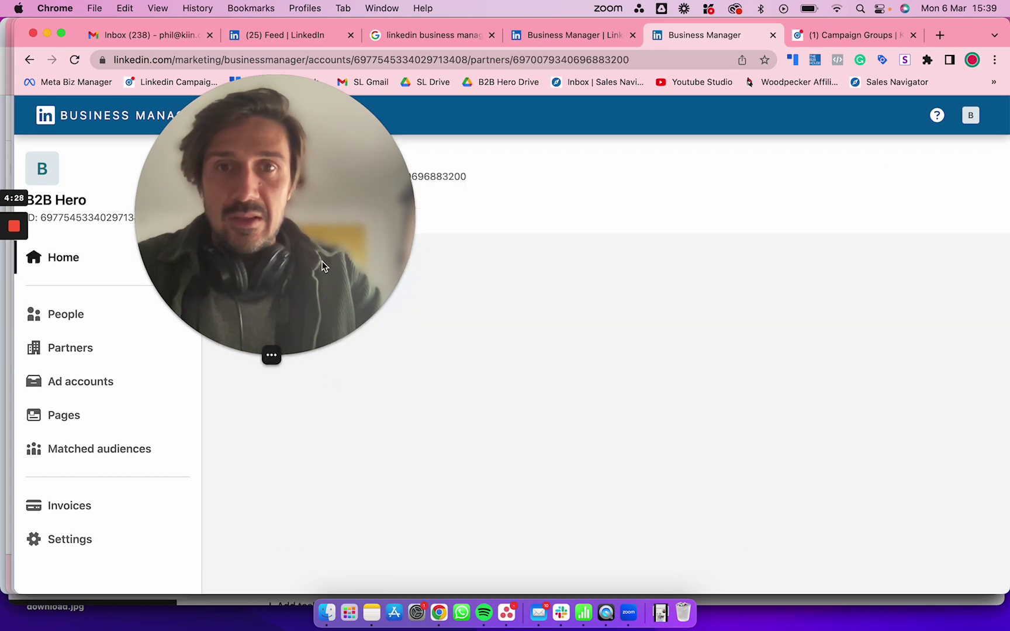
# Review Super Lumen's You shared and They shared tabs, both empty
pyautogui.moveTo(322, 266); pyautogui.dragTo(366, 465)
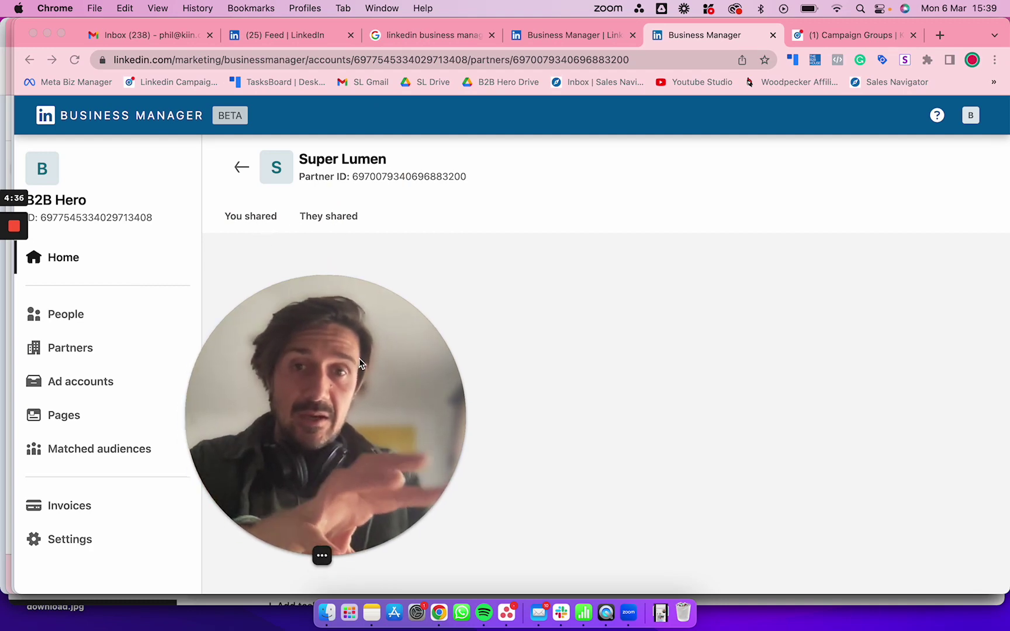
pyautogui.moveTo(359, 359); pyautogui.dragTo(621, 96)
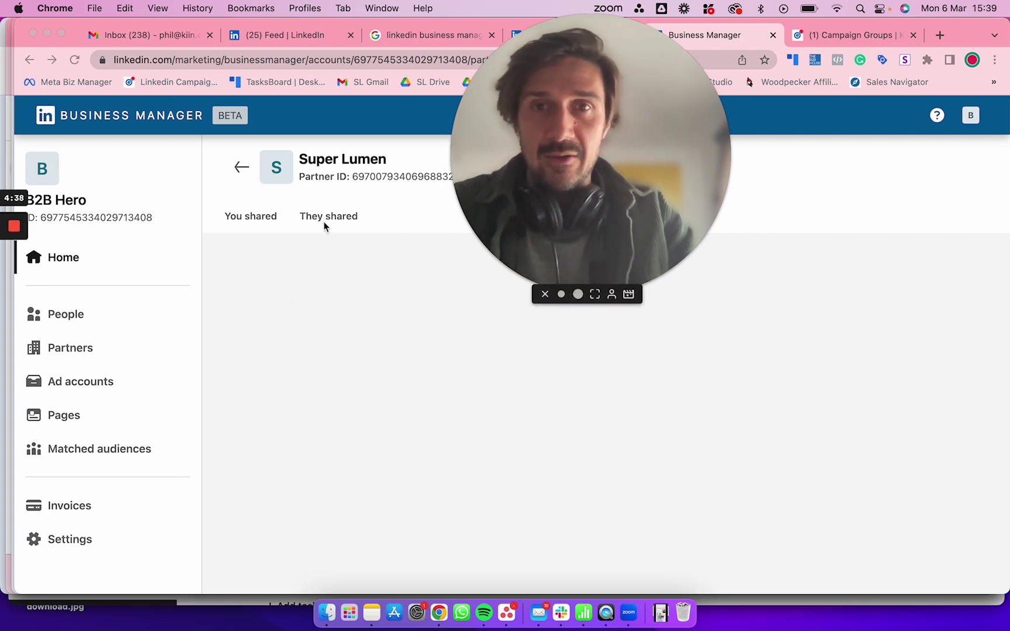
pyautogui.click(427, 222)
pyautogui.moveTo(550, 172); pyautogui.dragTo(690, 173)
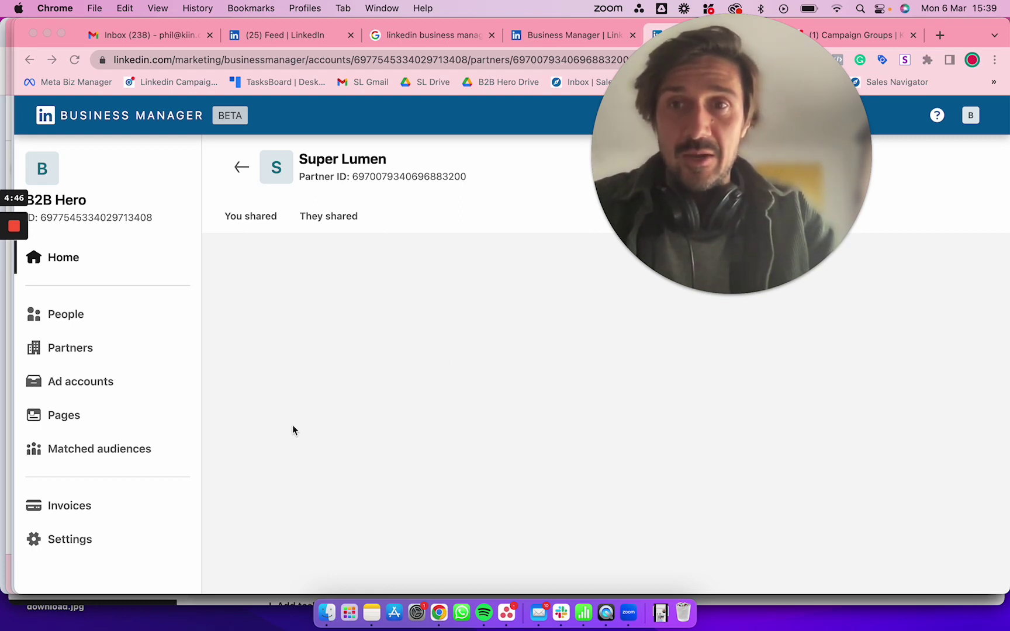
pyautogui.moveTo(718, 167); pyautogui.dragTo(439, 331)
pyautogui.moveTo(366, 280); pyautogui.dragTo(563, 208)
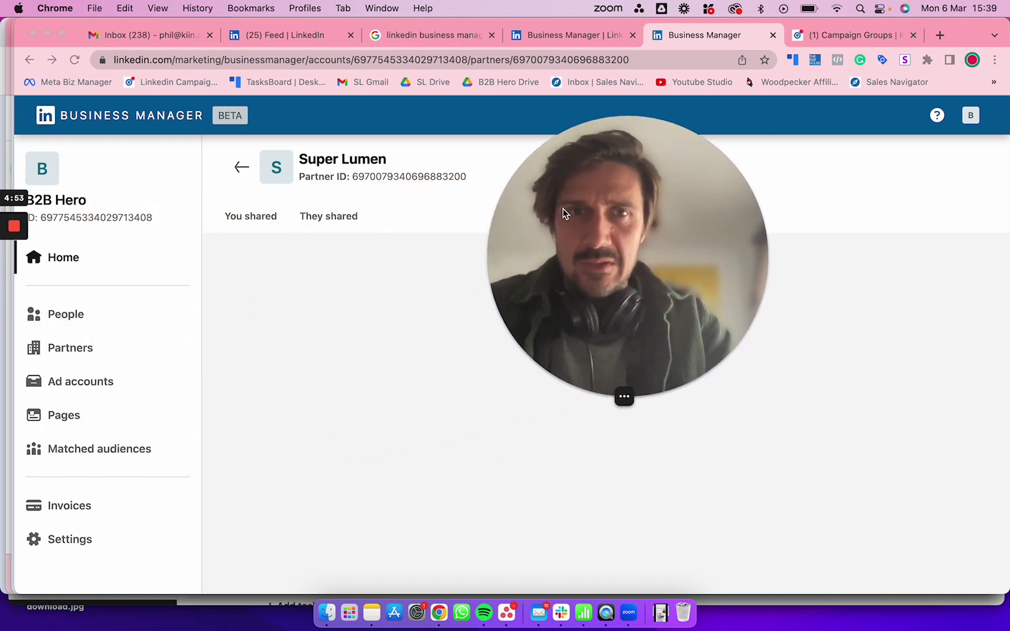
pyautogui.click(557, 35)
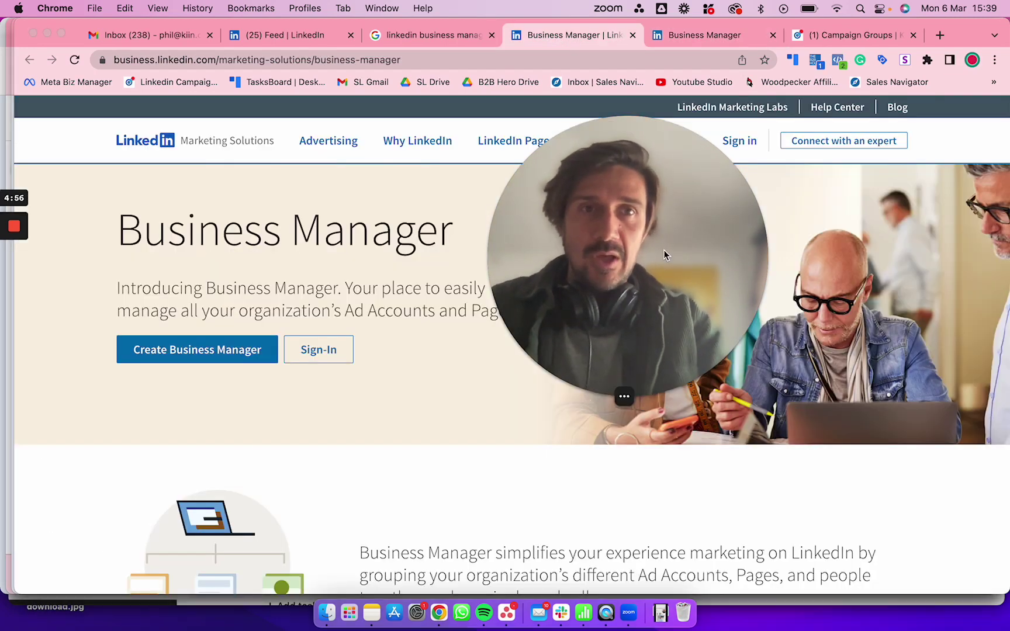
# From the LinkedIn feed's Me menu, open the Kiin.co - Linkedin Ads Agency page admin view
pyautogui.moveTo(663, 249); pyautogui.dragTo(479, 250)
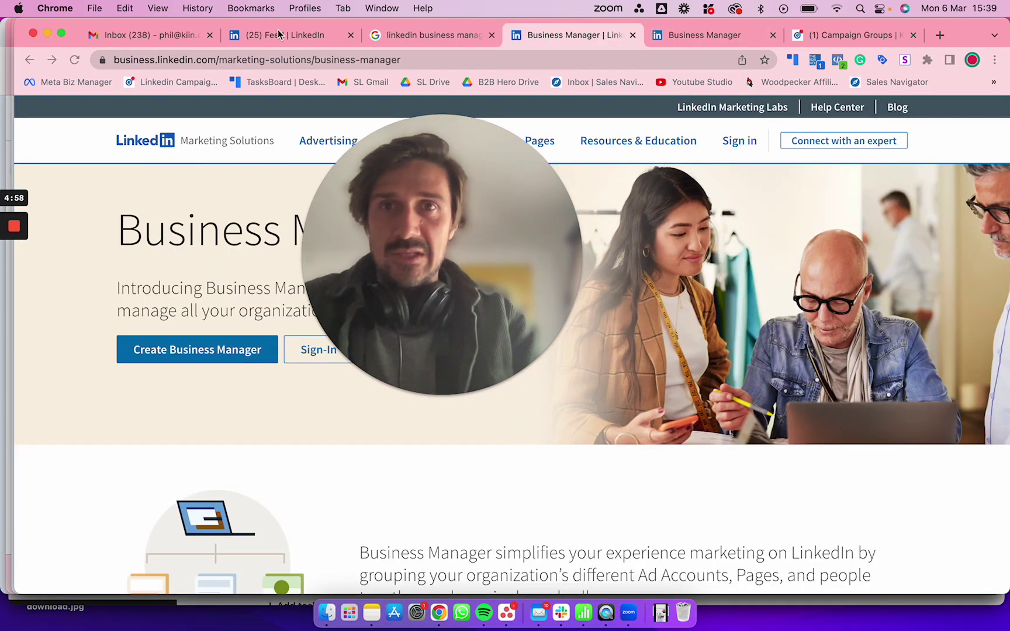
pyautogui.click(279, 32)
pyautogui.moveTo(452, 203); pyautogui.dragTo(253, 211)
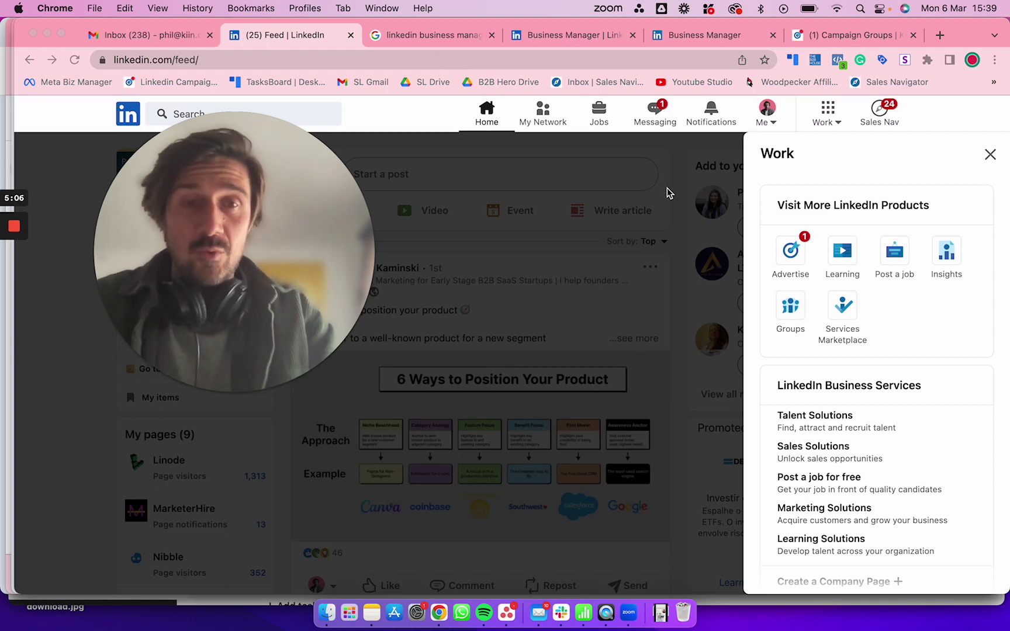
pyautogui.click(774, 124)
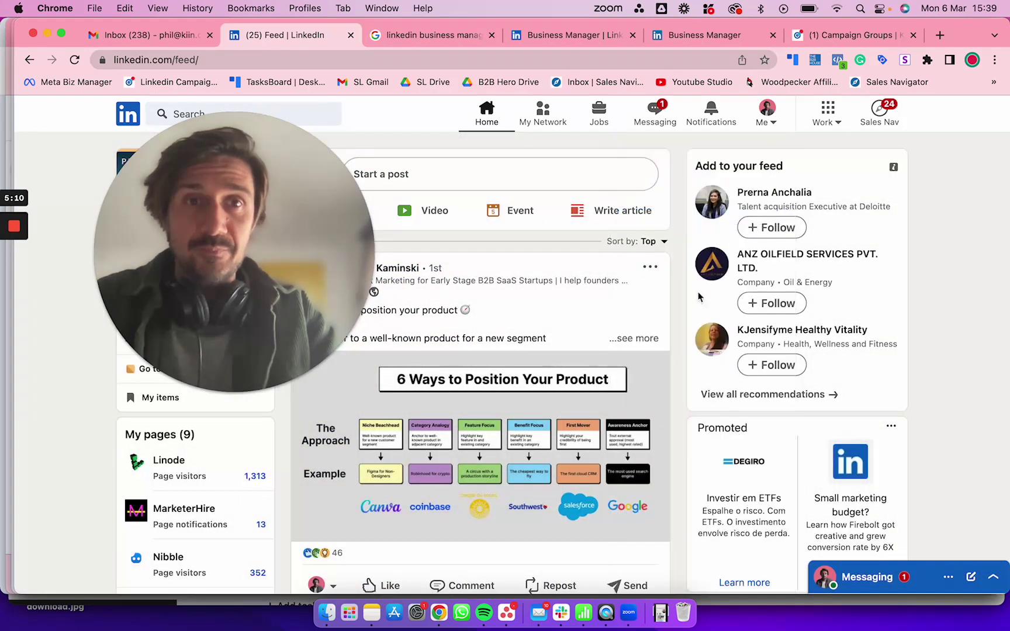
pyautogui.click(769, 123)
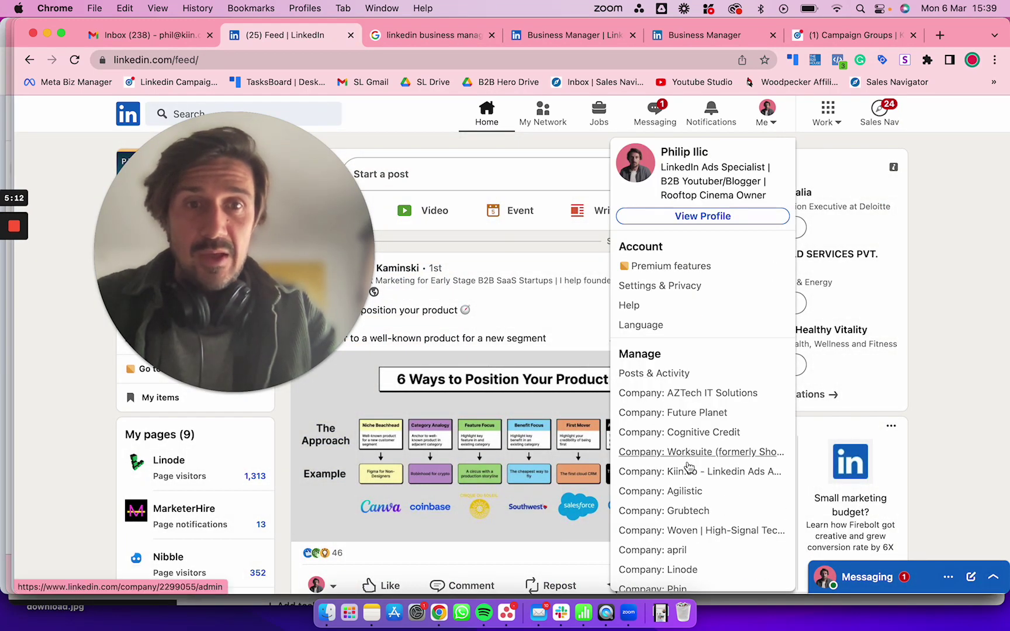
pyautogui.click(681, 452)
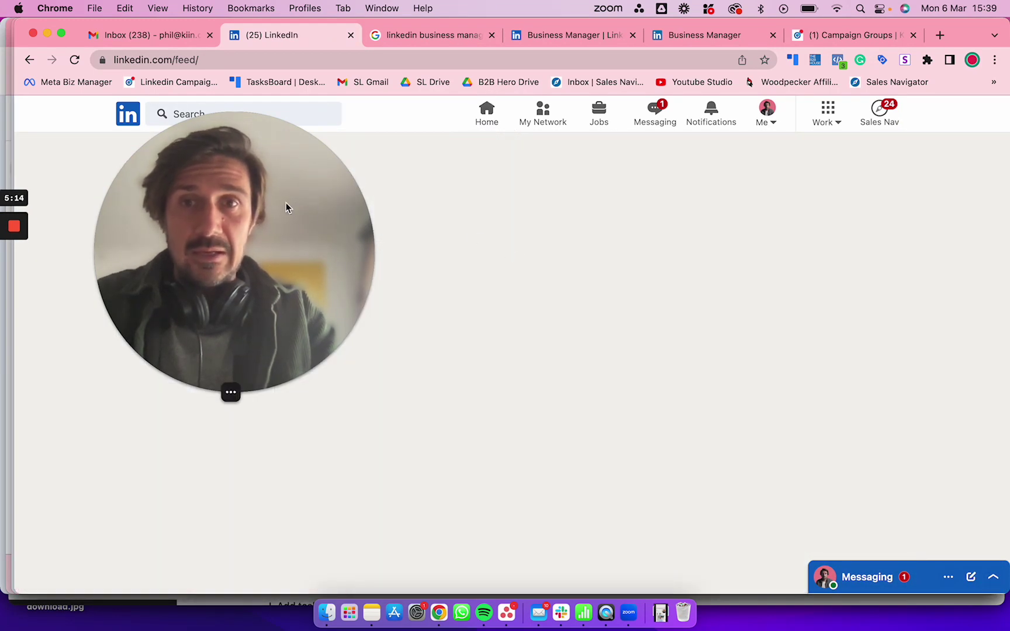
pyautogui.moveTo(286, 205); pyautogui.dragTo(442, 248)
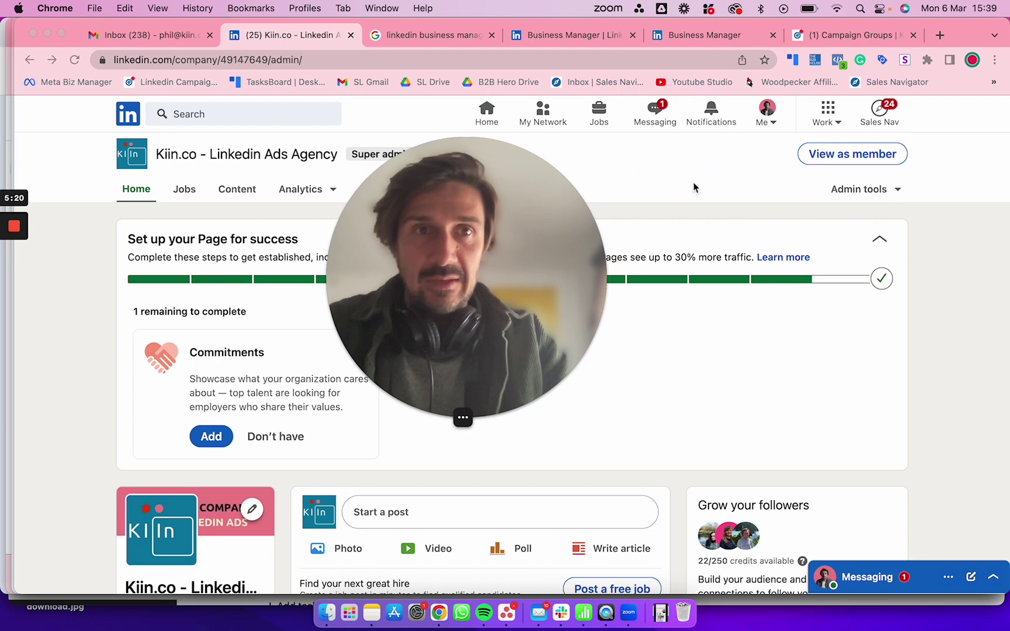
# Open Manage admins for the Kiin.co page and close the Add admin dialog unchanged
pyautogui.click(862, 191)
pyautogui.click(843, 193)
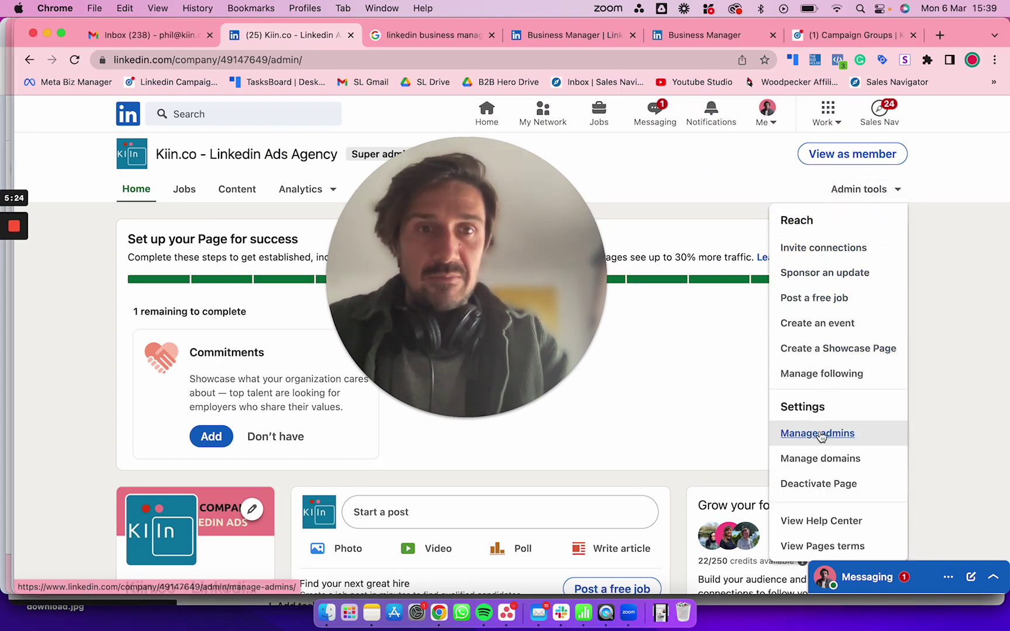
pyautogui.click(820, 436)
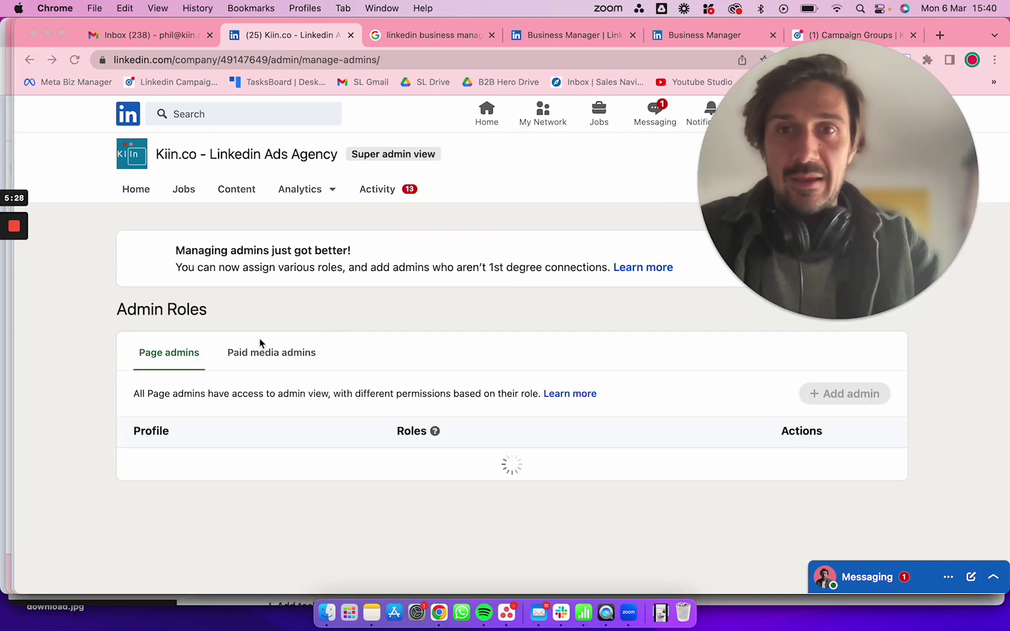
pyautogui.scroll(-3, 257, 357)
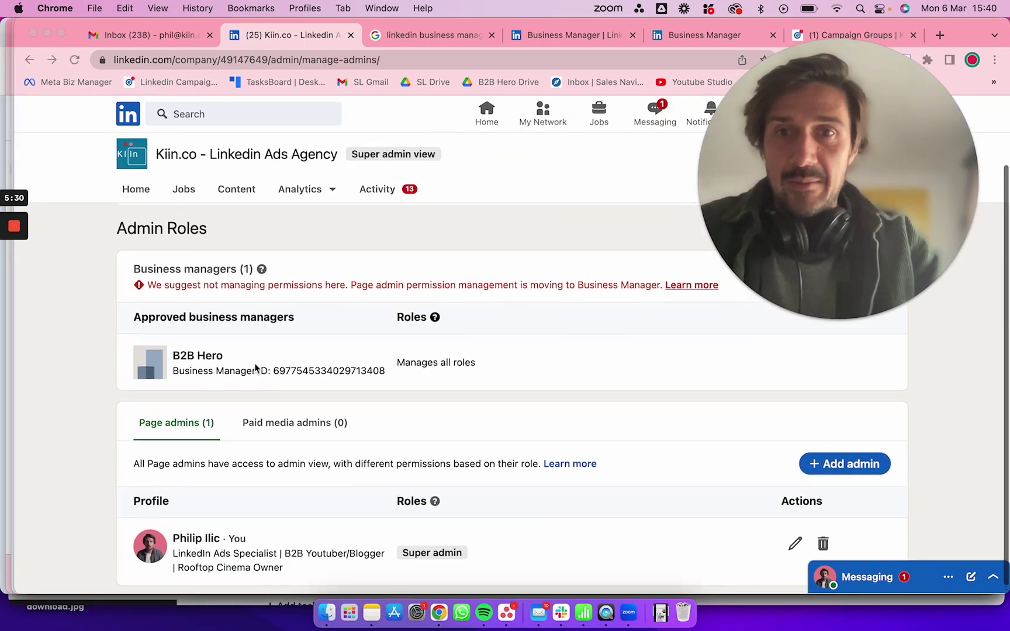
pyautogui.scroll(-1, 290, 360)
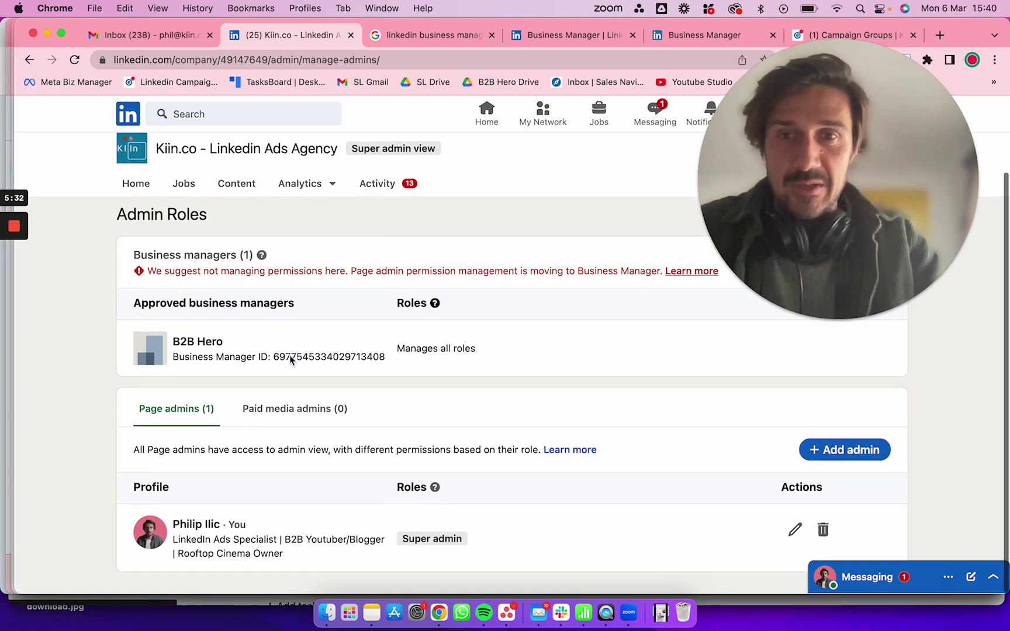
pyautogui.scroll(1, 291, 359)
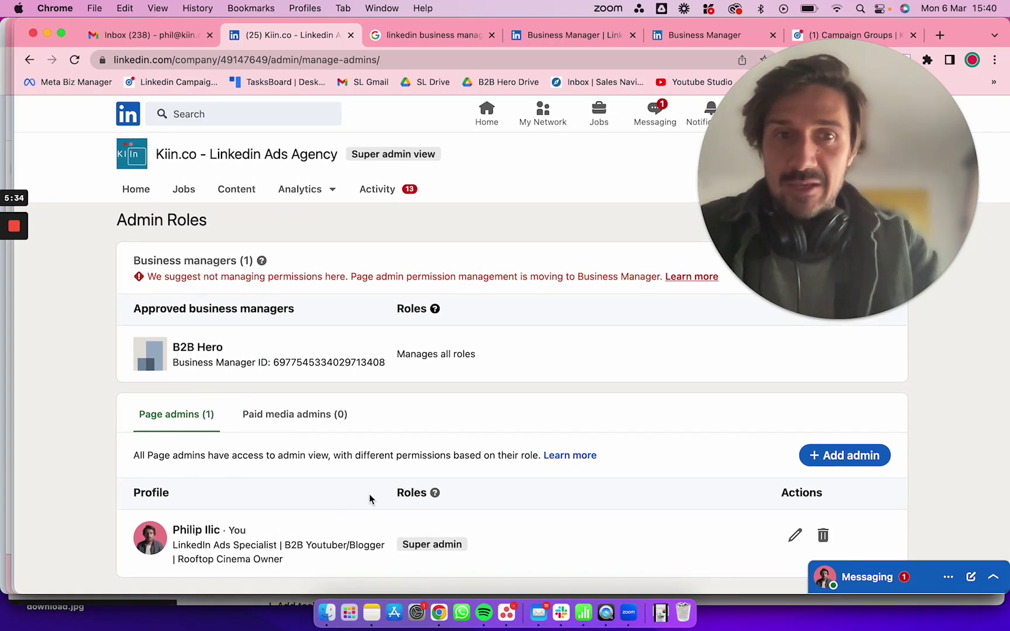
pyautogui.click(855, 459)
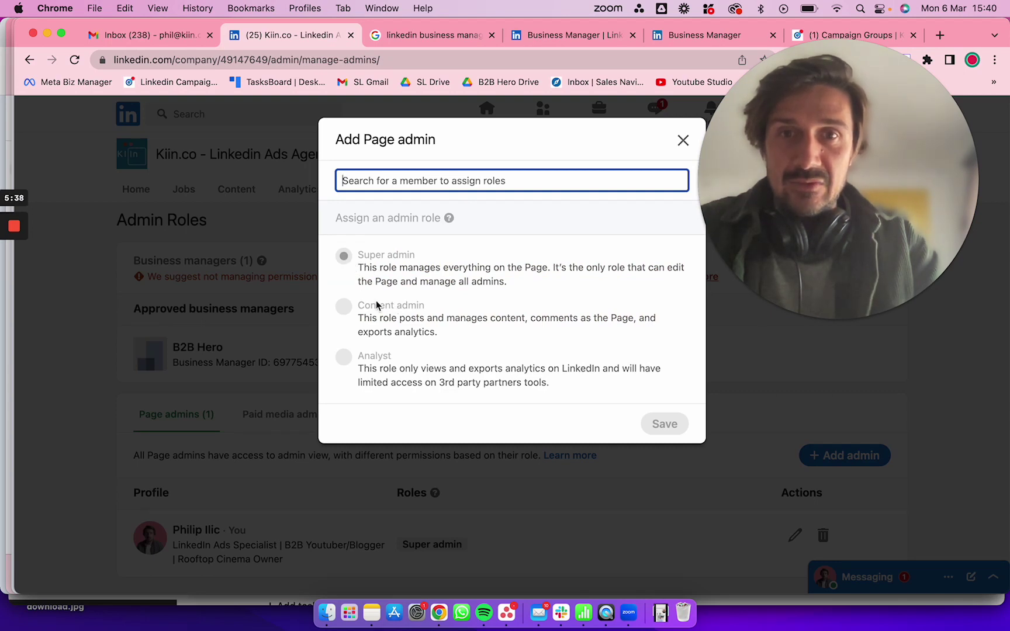
pyautogui.click(681, 142)
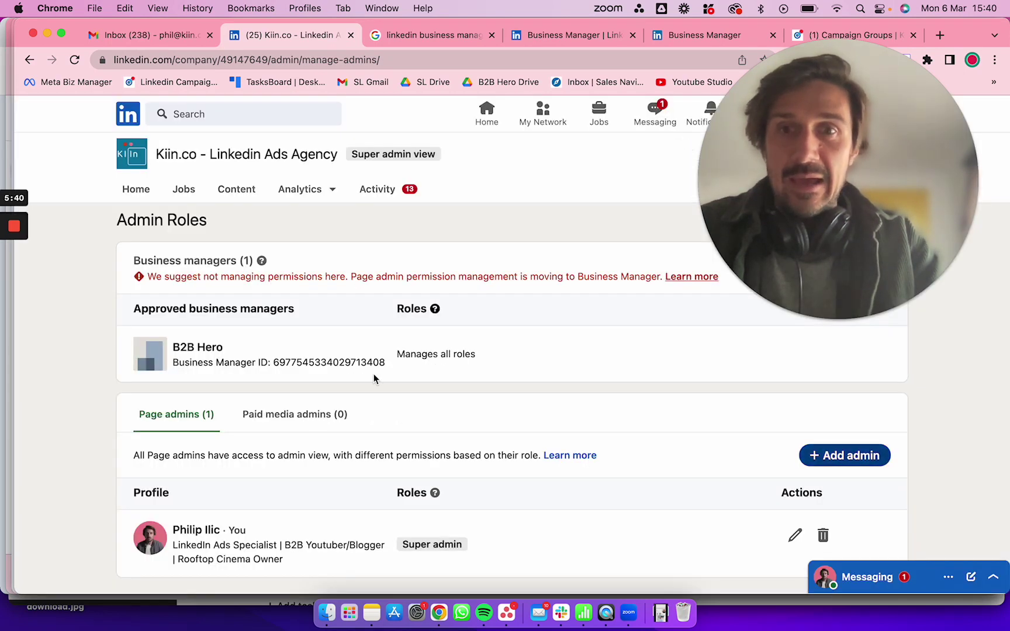
# Show the empty Paid media admins list and begin adding a paid media admin
pyautogui.click(314, 416)
pyautogui.scroll(-2, 584, 432)
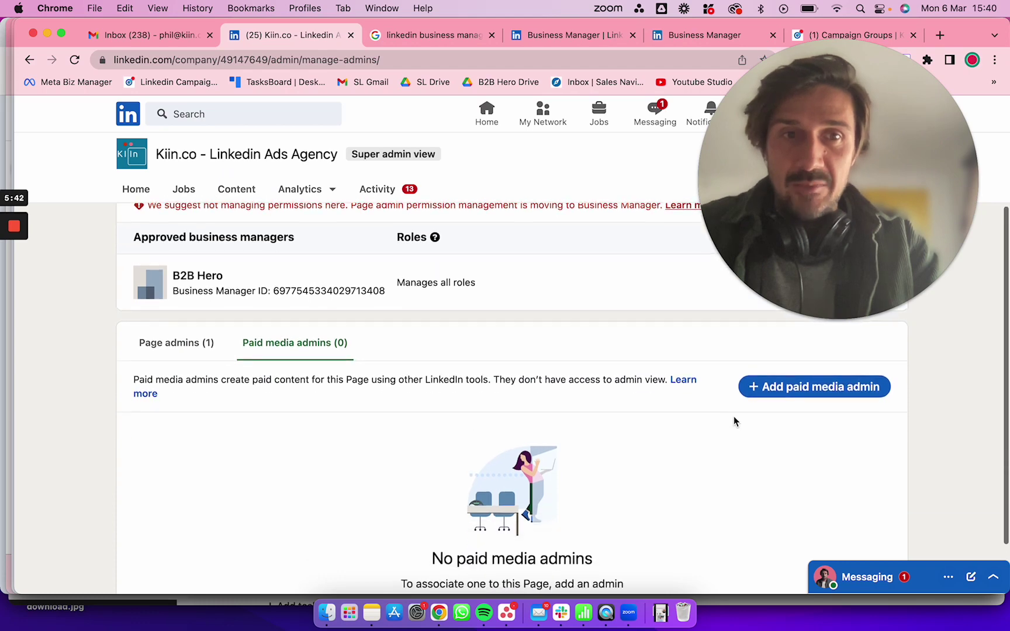
pyautogui.click(779, 397)
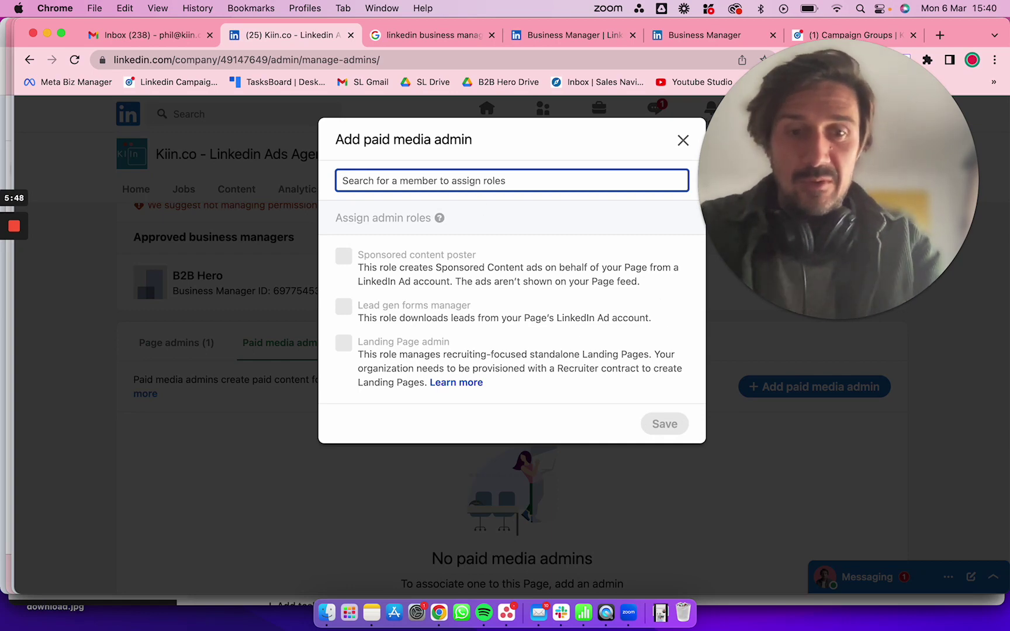
# Search for the account owner's own profile and save it as paid media admin with all three roles
pyautogui.write('philip ilic')
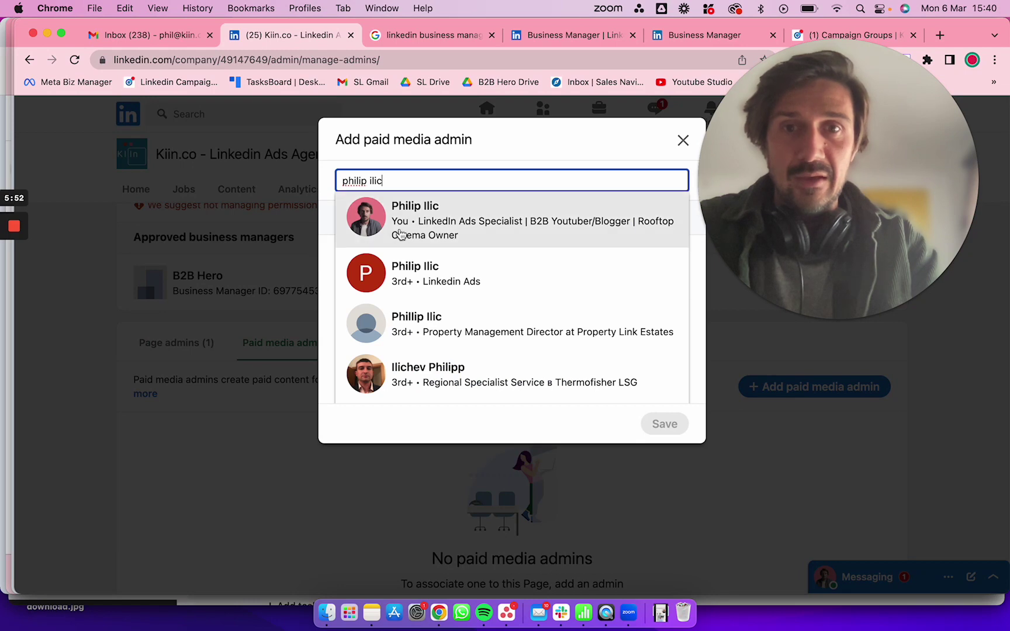
pyautogui.click(403, 227)
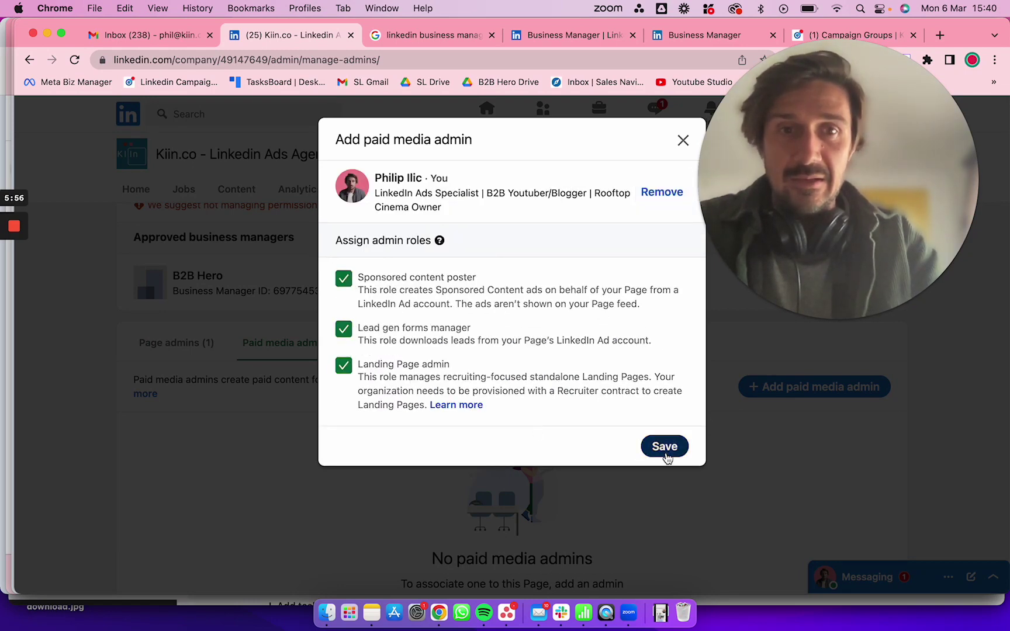
pyautogui.click(665, 455)
pyautogui.moveTo(699, 240); pyautogui.dragTo(335, 326)
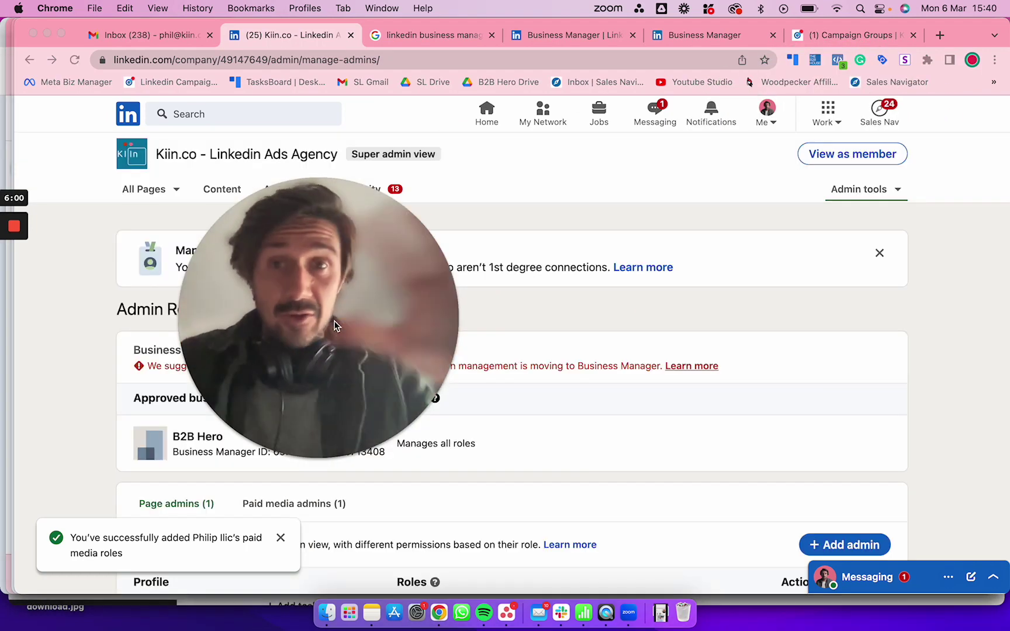